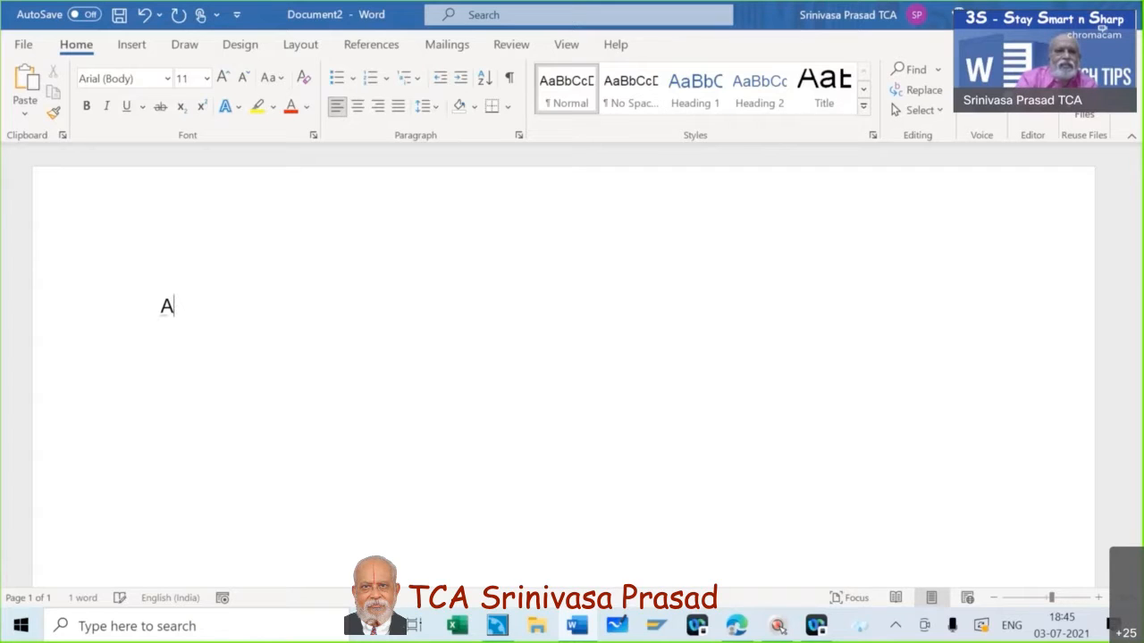
Type the test shortcut adn, see it stays unexpanded, and erase it to blank the page.
key("BackSpace")
type("ad")
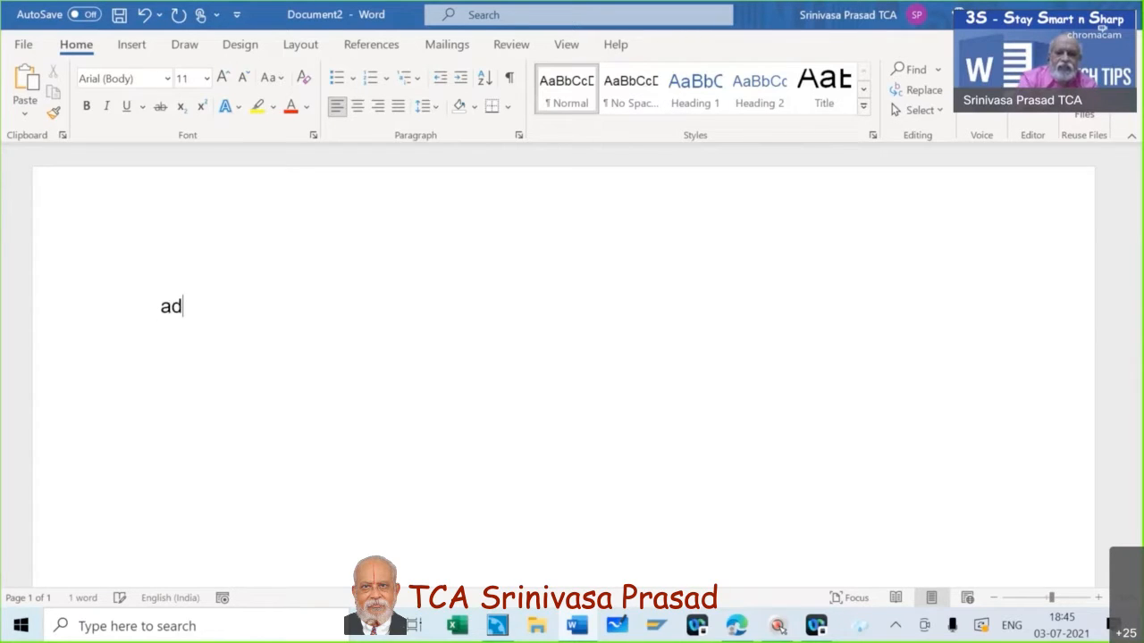
type("n")
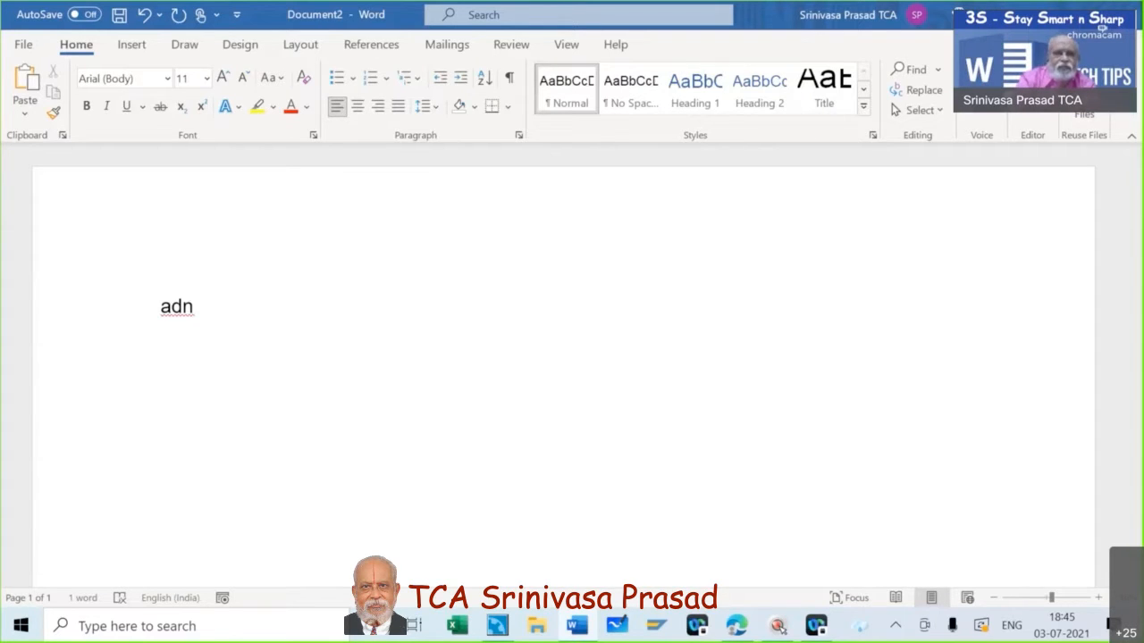
key("BackSpace")
key("BackSpace")
key("BackSpace")
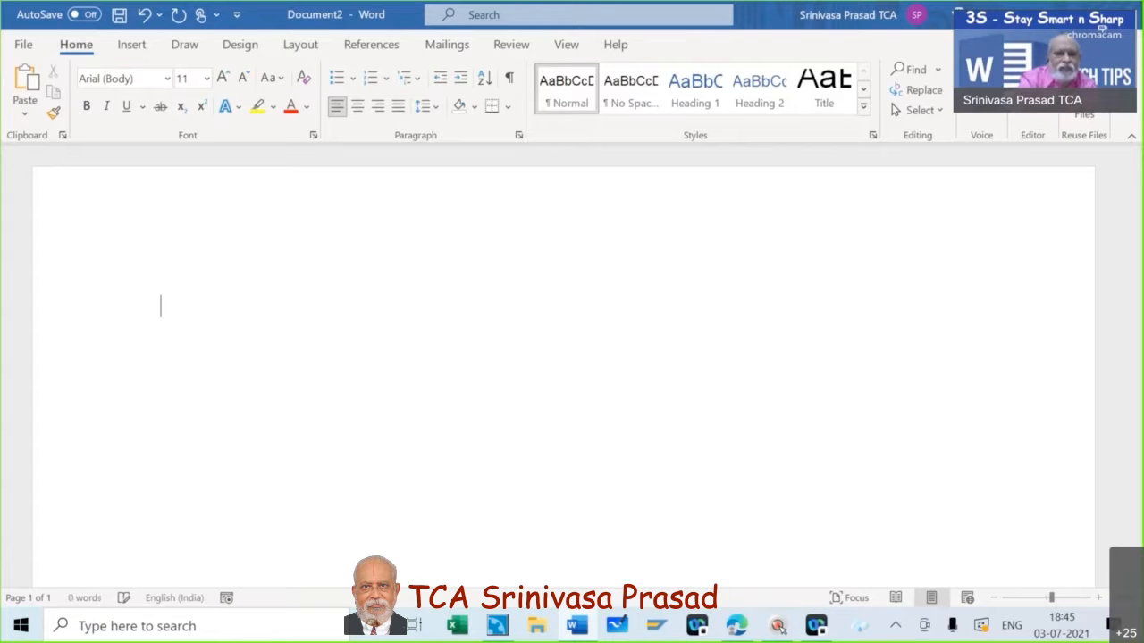
type("ad")
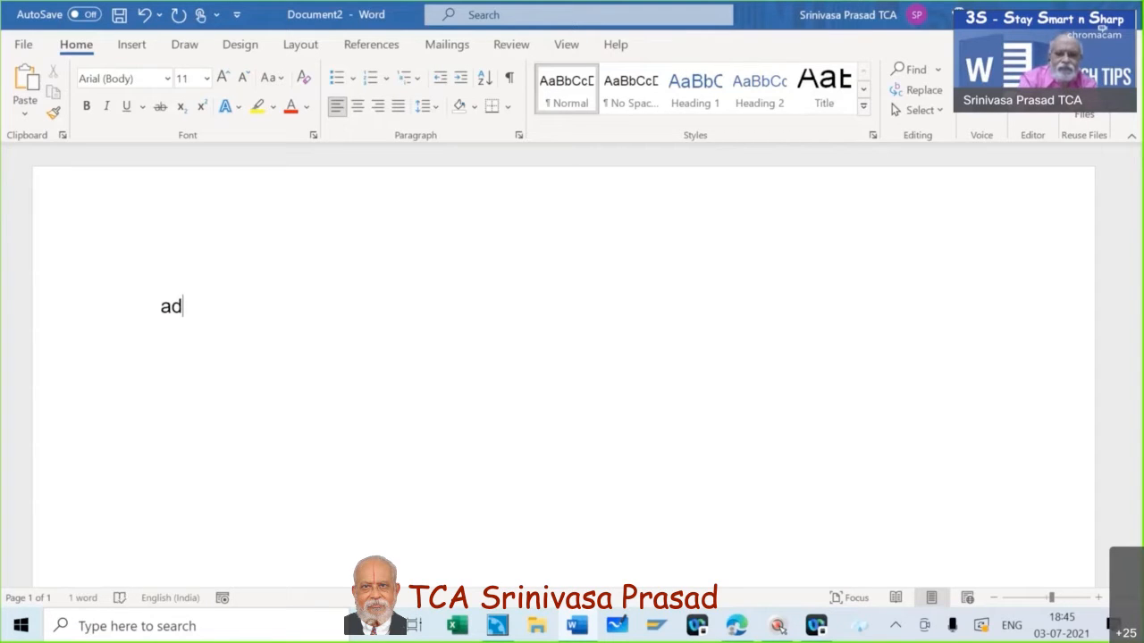
type("n")
key("Return")
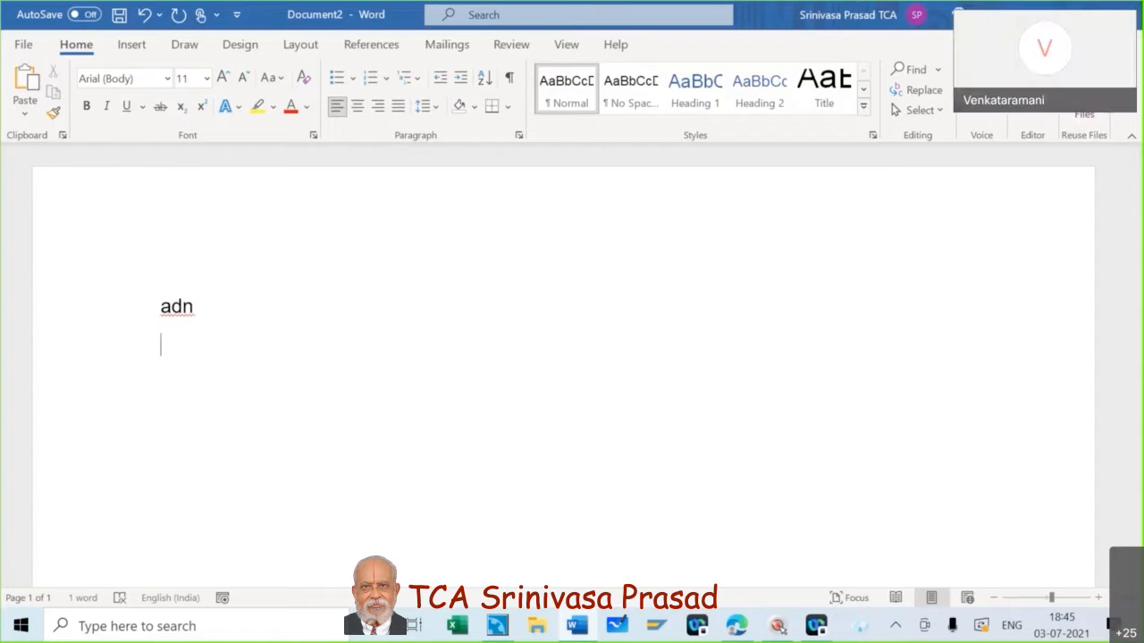
key("BackSpace")
key("BackSpace")
key("BackSpace")
key("BackSpace")
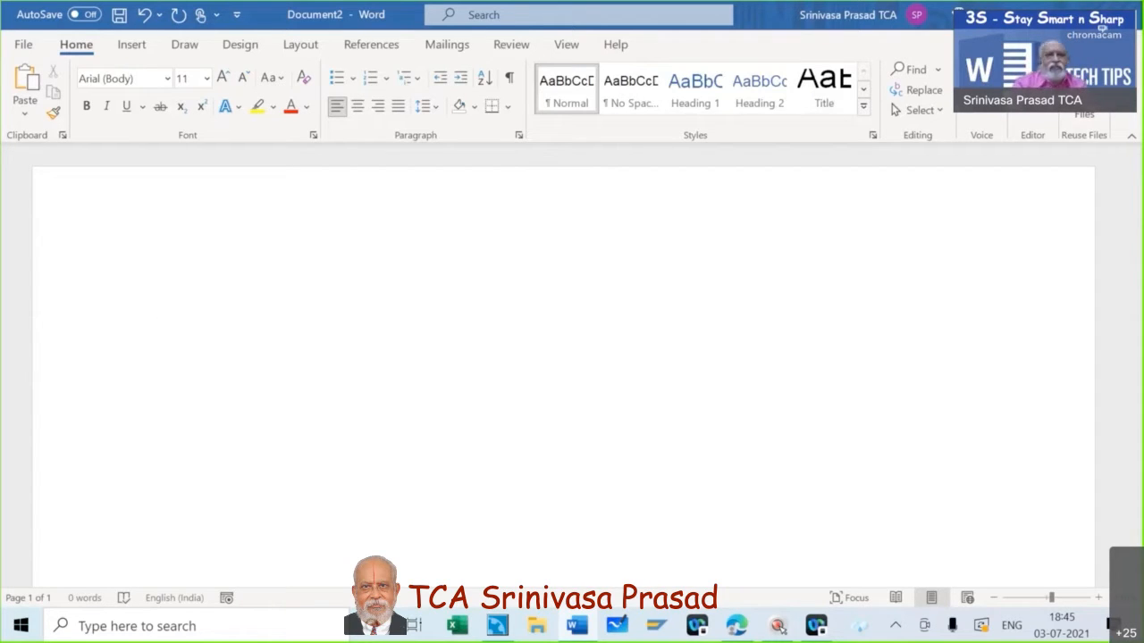
Open Word Options from the File menu's More list.
left_click(22, 45)
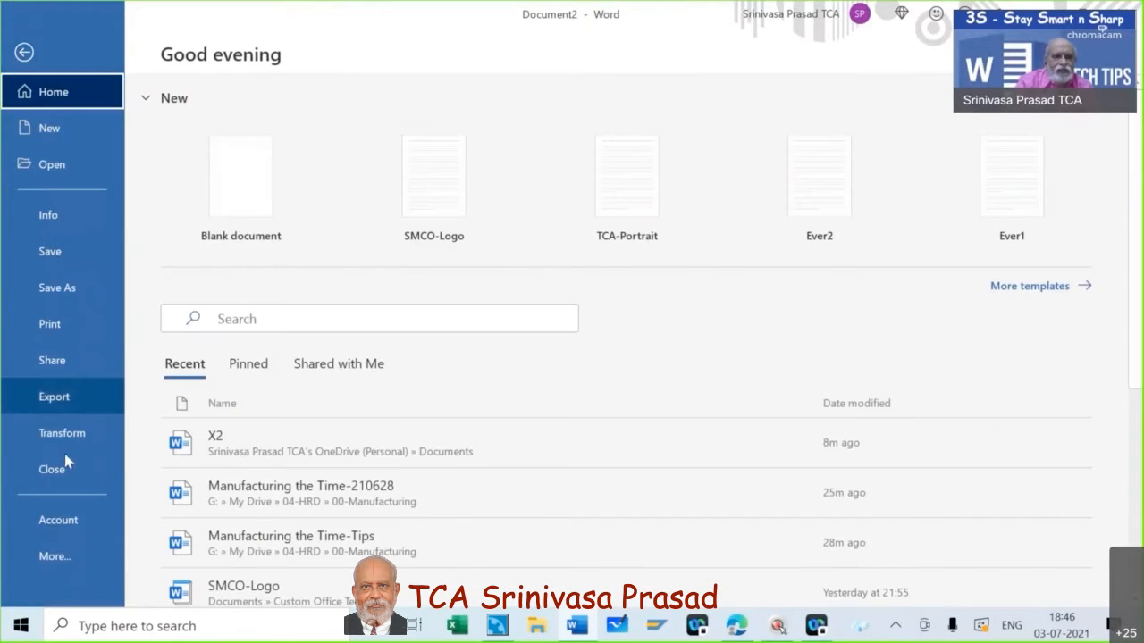
left_click(53, 556)
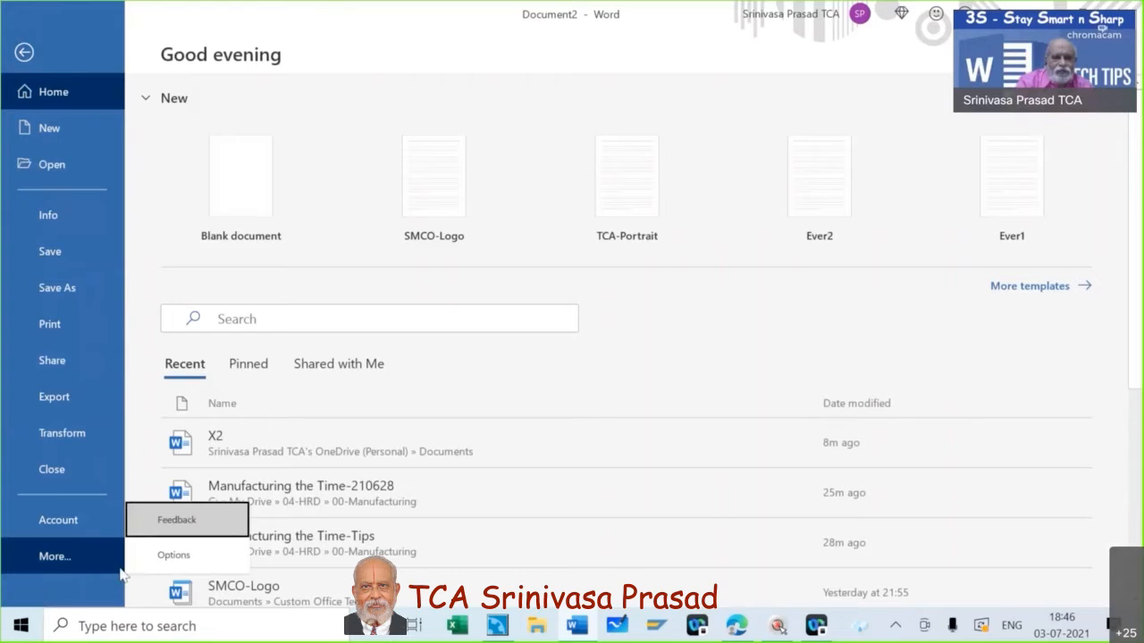
left_click(183, 566)
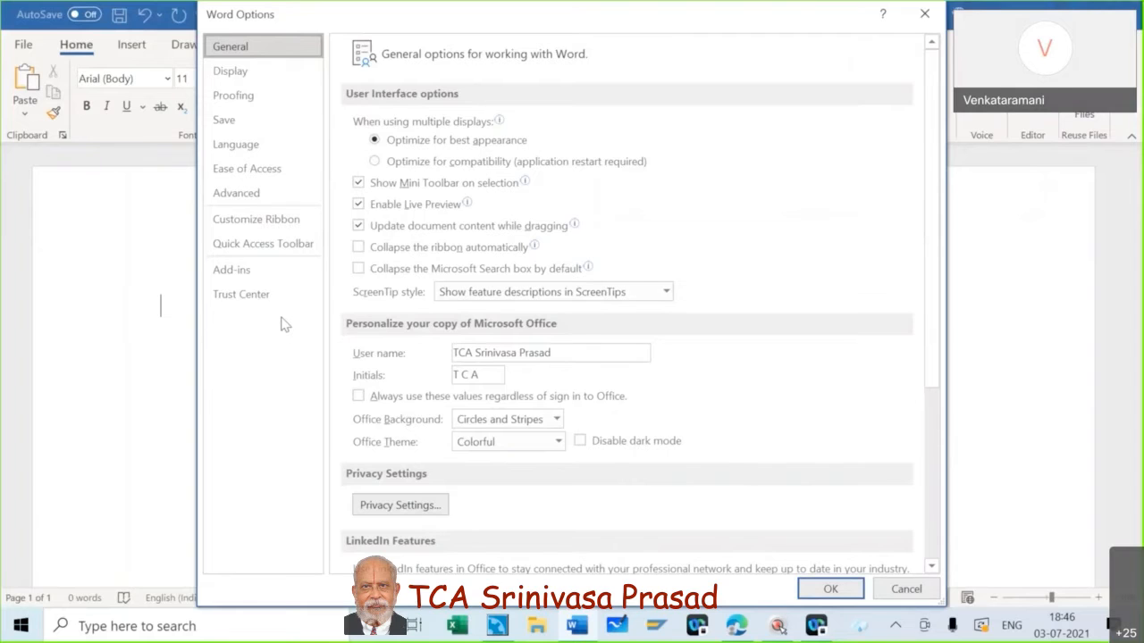
Go to the Proofing page and open the AutoCorrect: English (United Kingdom) dialog.
key("ctrl+F2")
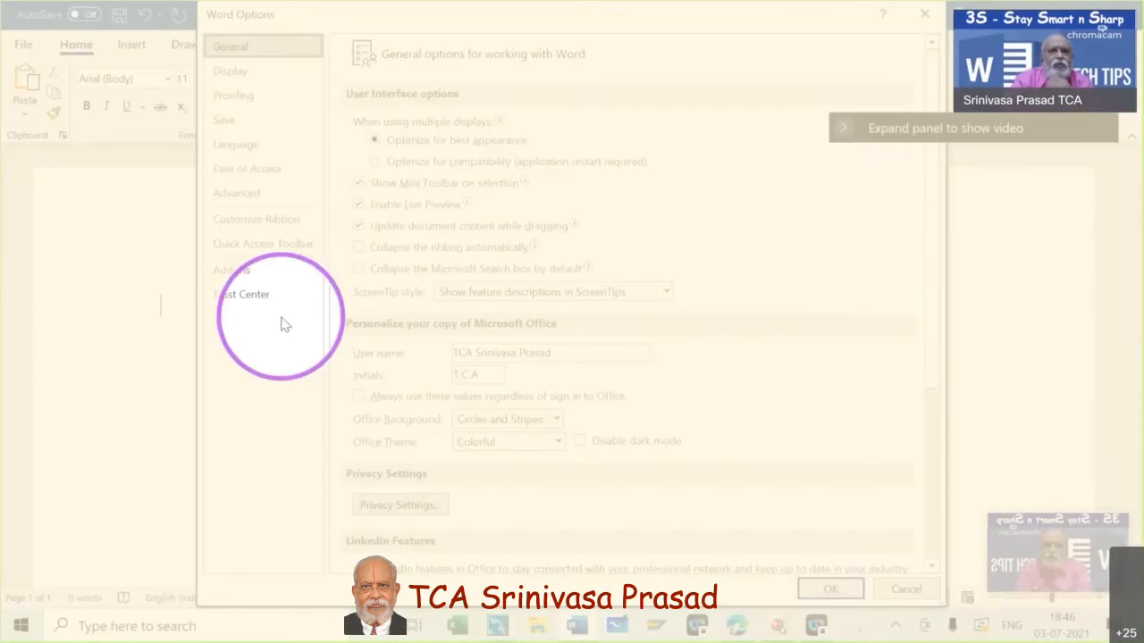
left_click(233, 98)
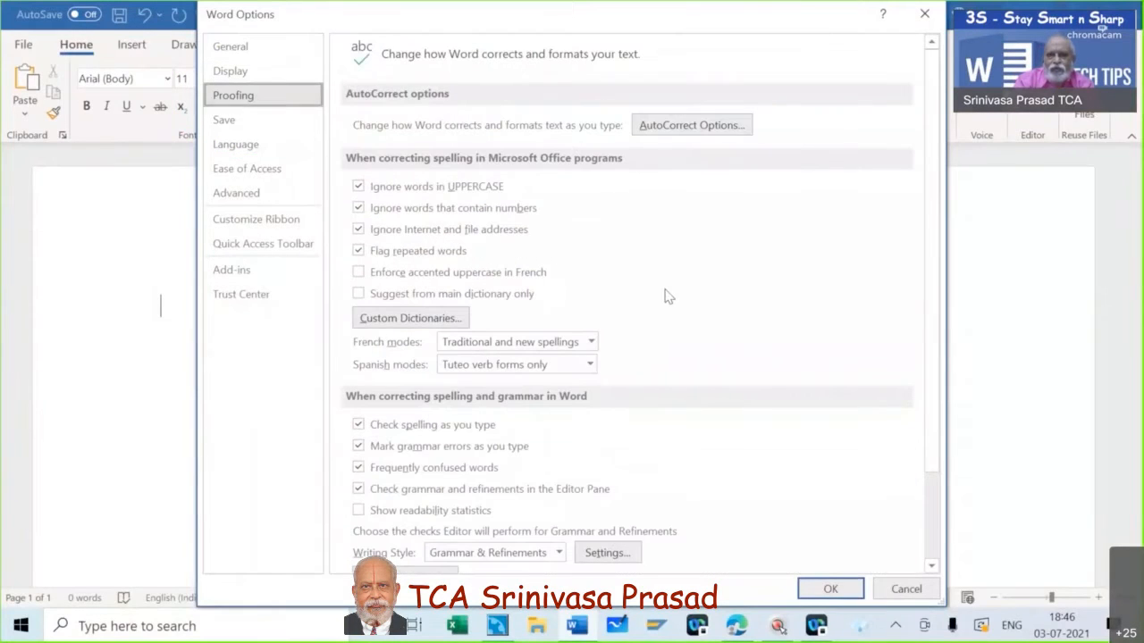
left_click(702, 125)
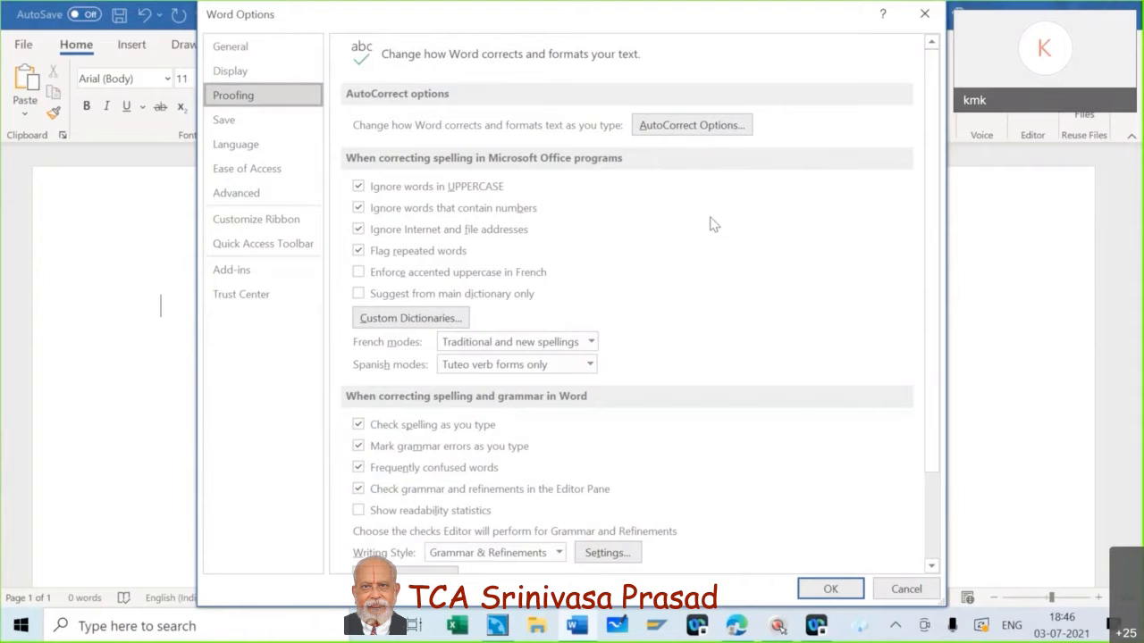
left_click(706, 127)
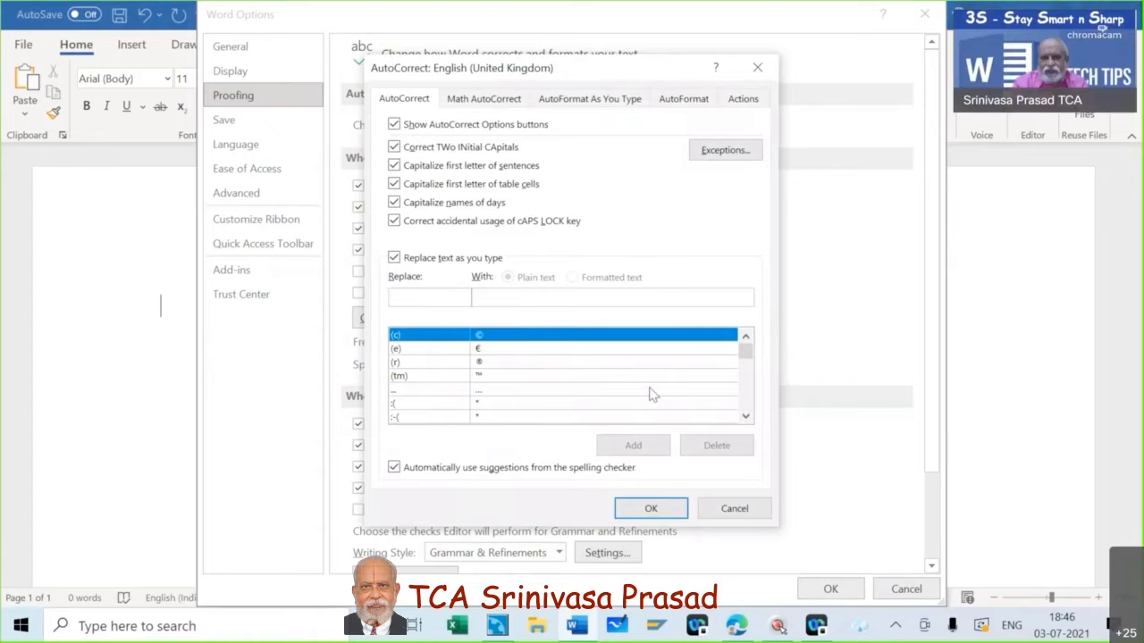
Scroll the Replace/With list down to the abotu entries, then cancel the AutoCorrect dialog.
left_click(745, 417)
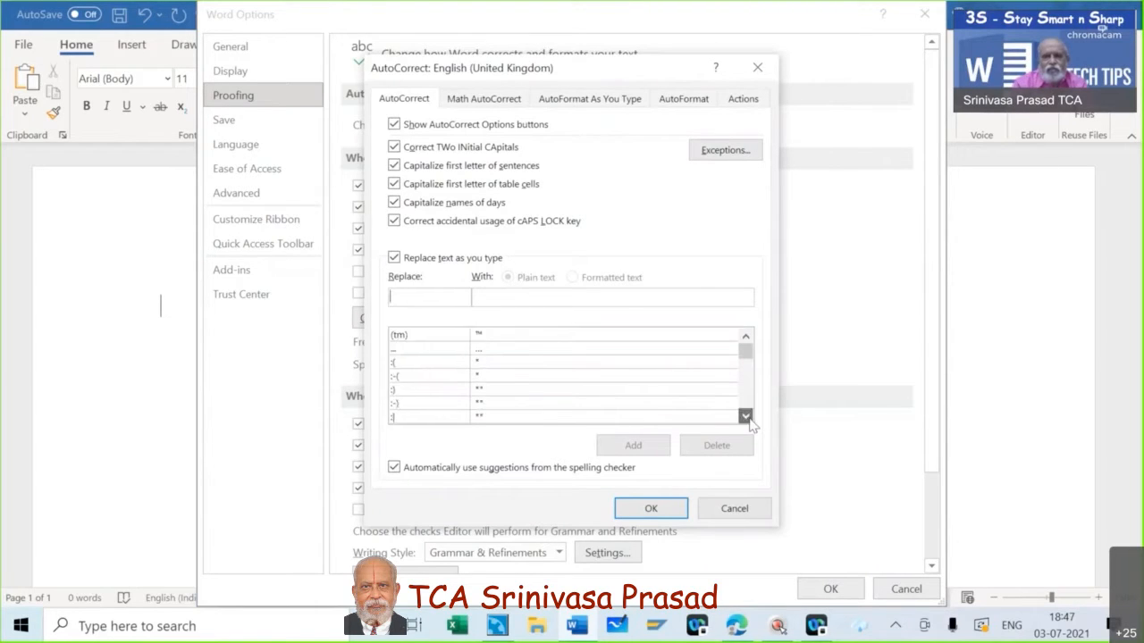
scroll(749, 412, "down", 5)
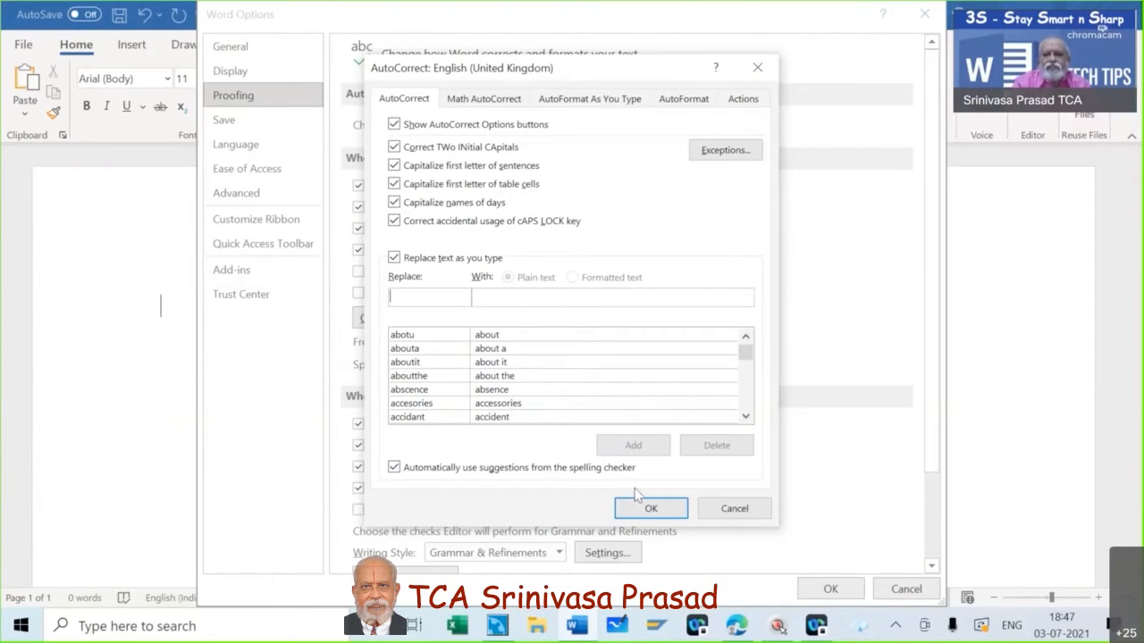
left_click(735, 514)
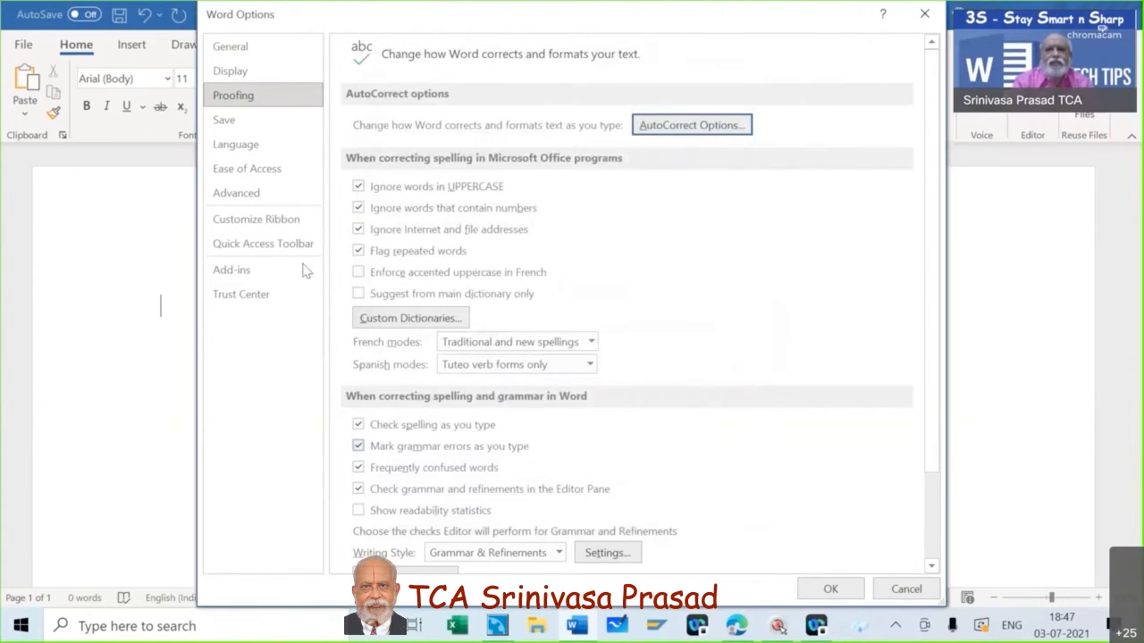
Close Word Options, type abotu to see it autocorrect to About, then delete it.
left_click(904, 590)
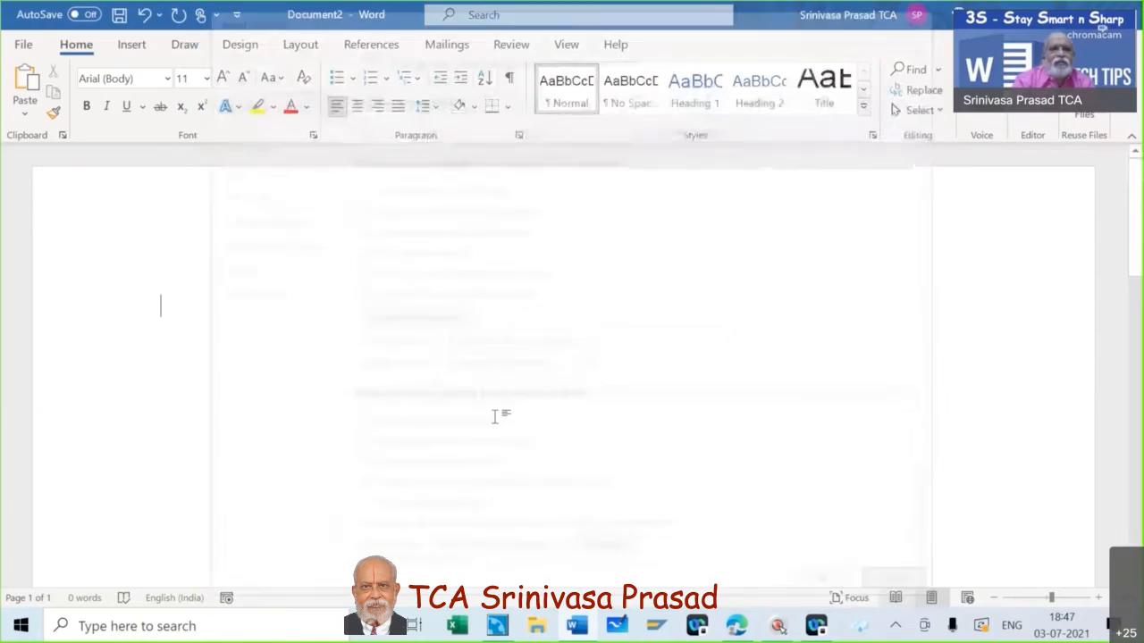
type("ab")
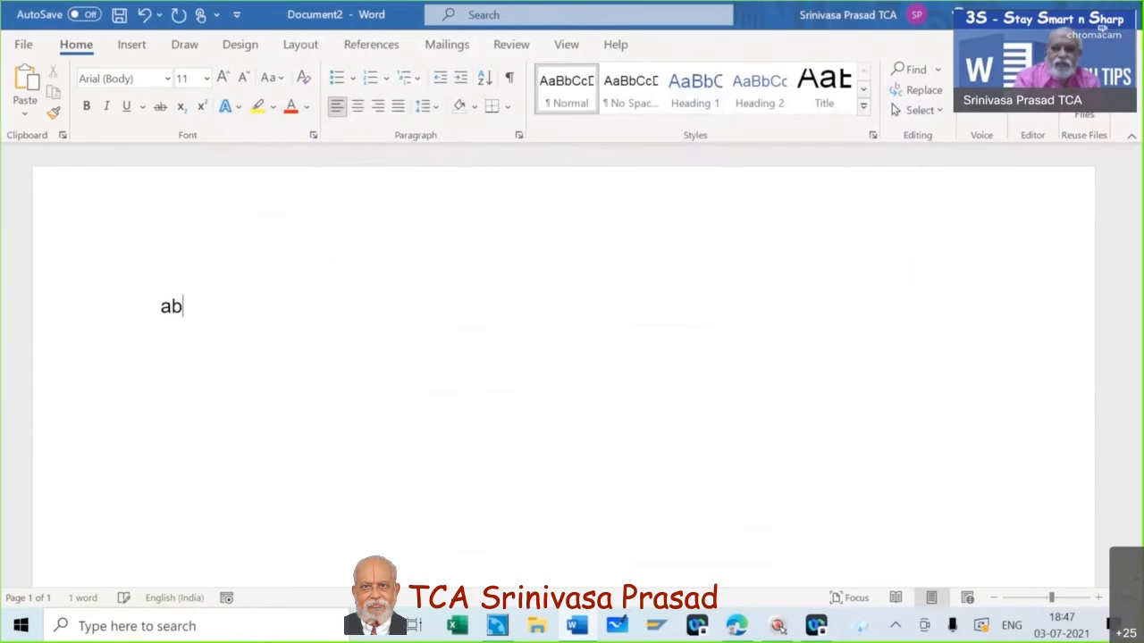
type("ot")
type("u")
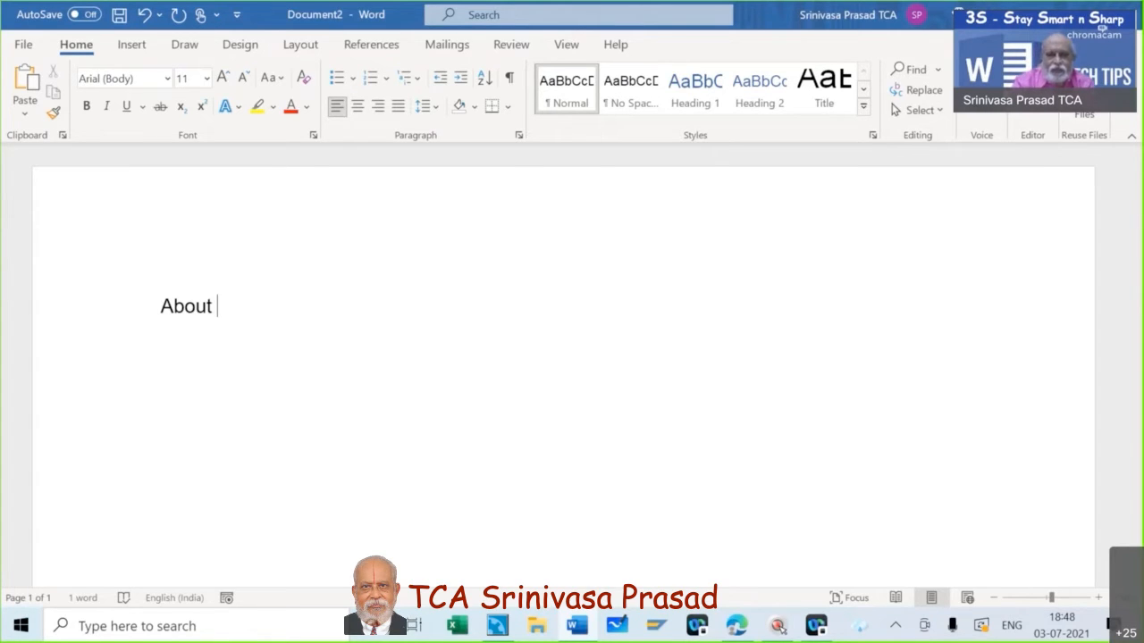
key("BackSpace")
key("BackSpace")
key("BackSpace")
key("BackSpace")
key("BackSpace")
key("BackSpace")
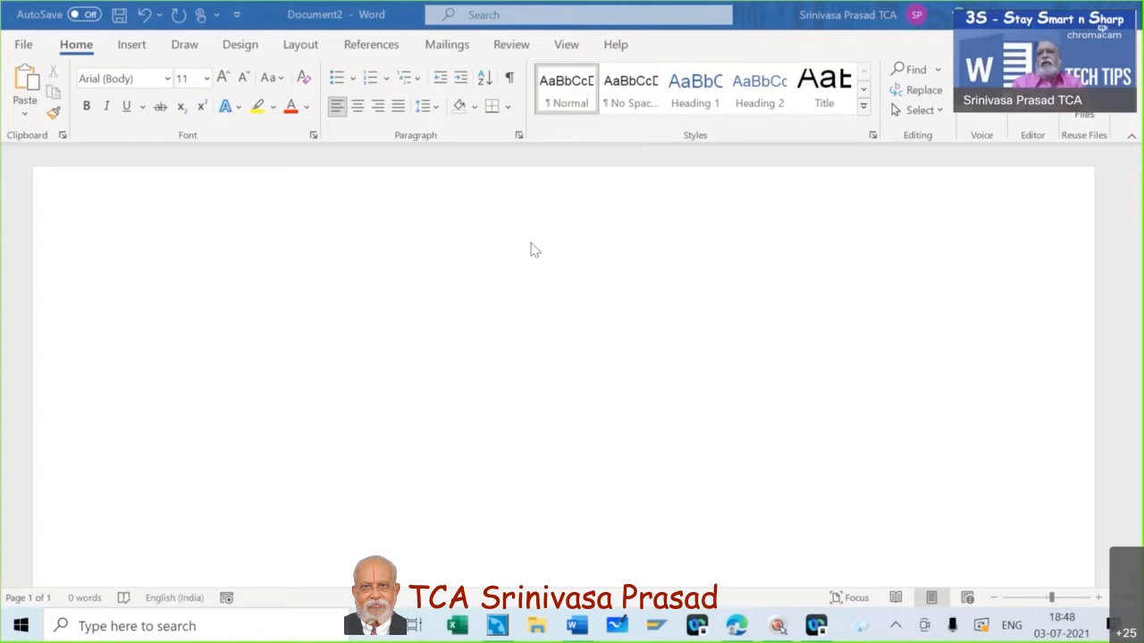
Type the company name and three postal address lines at the top, one per line.
left_click(288, 275)
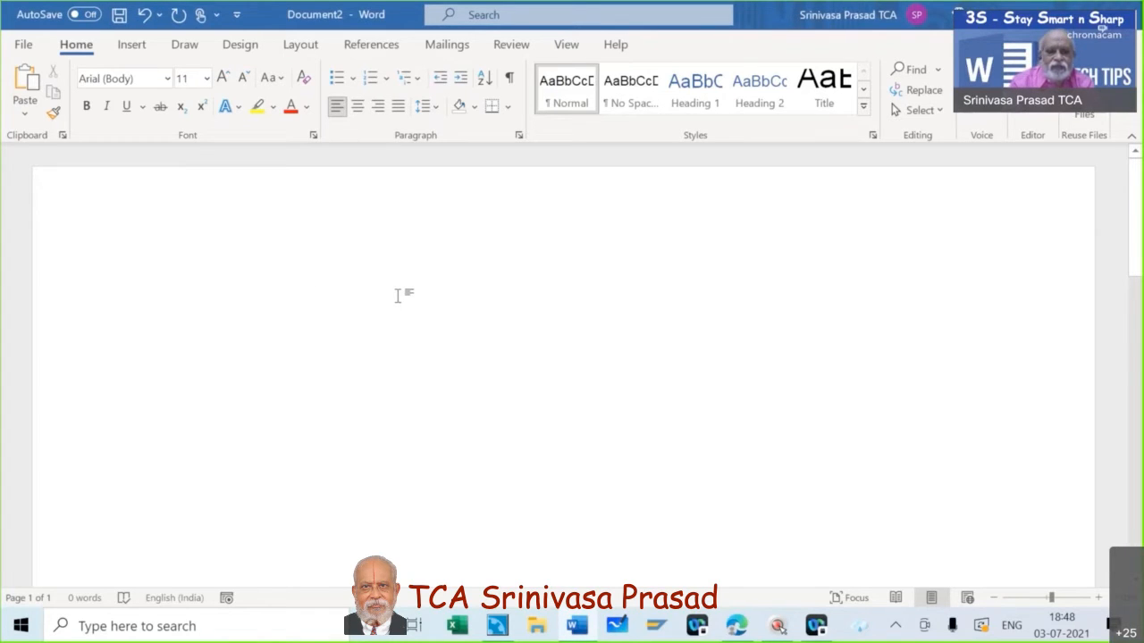
type("A V")
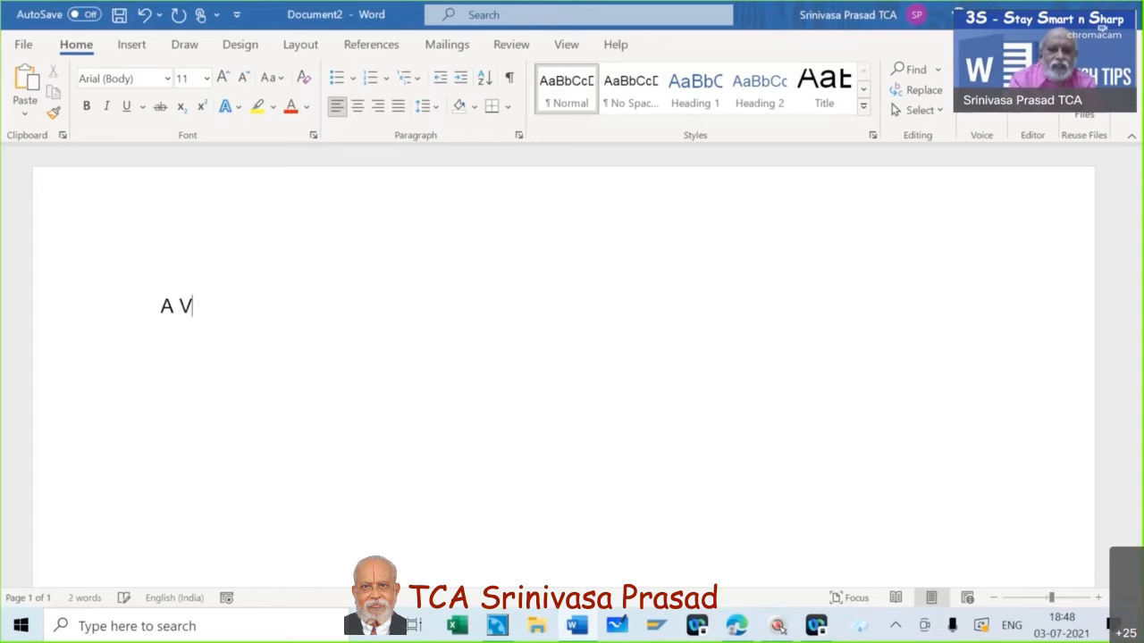
type("adivel ")
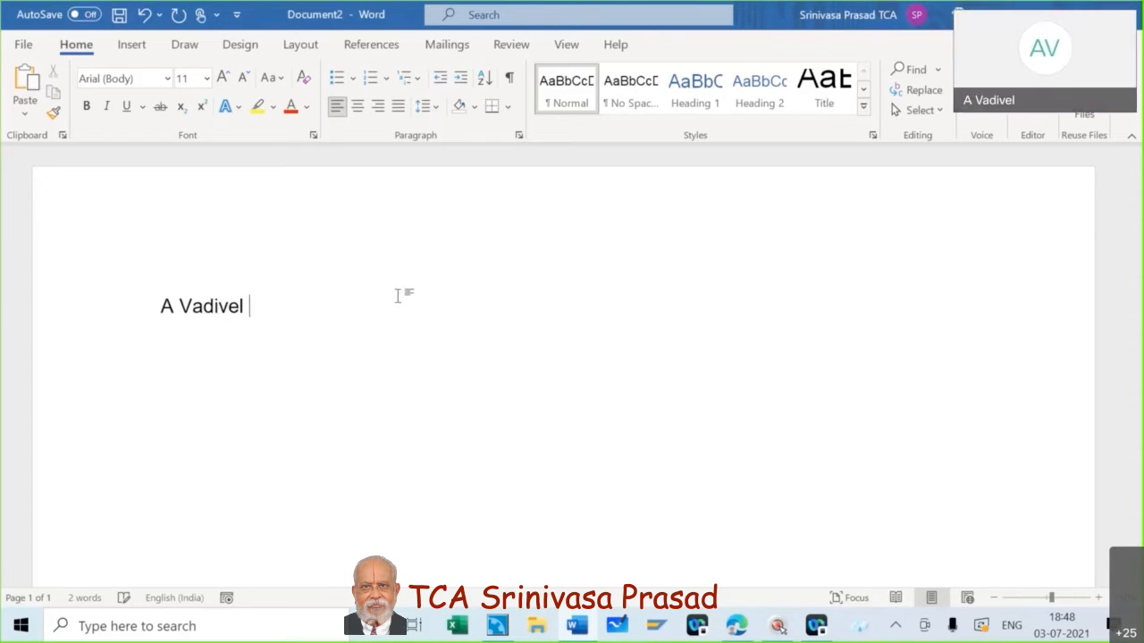
type("& Co,")
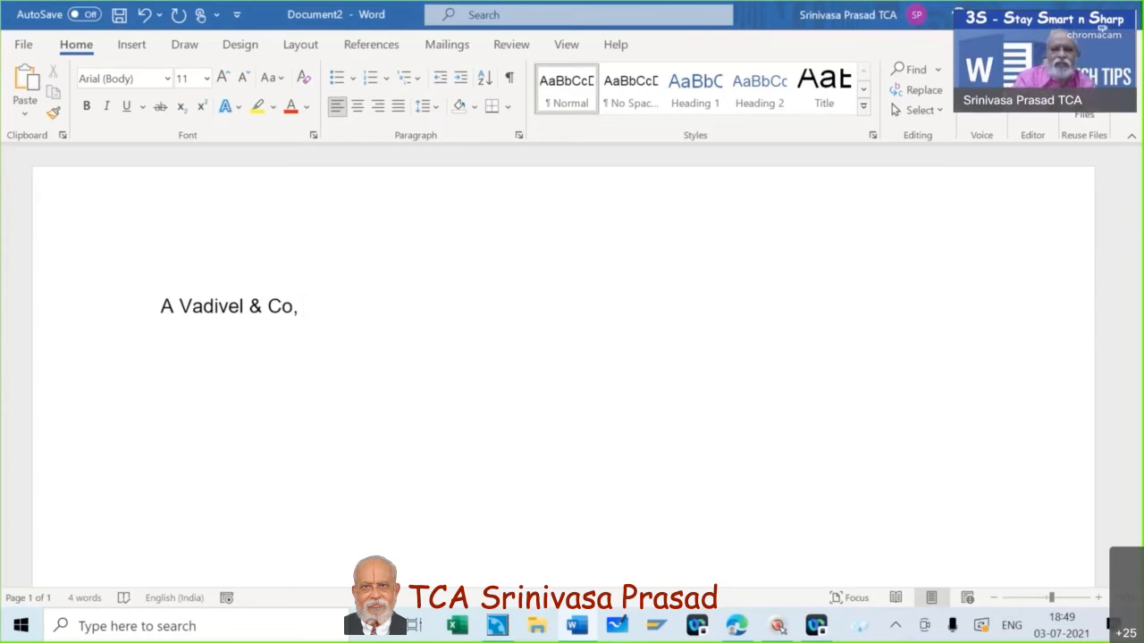
key("BackSpace")
key("BackSpace")
key("Return")
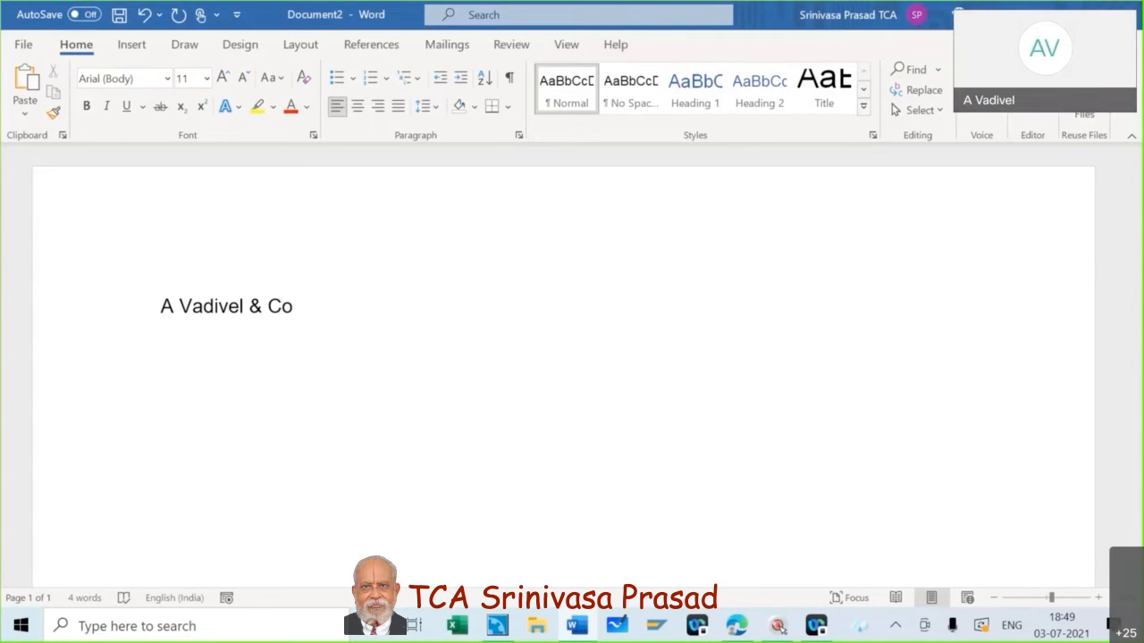
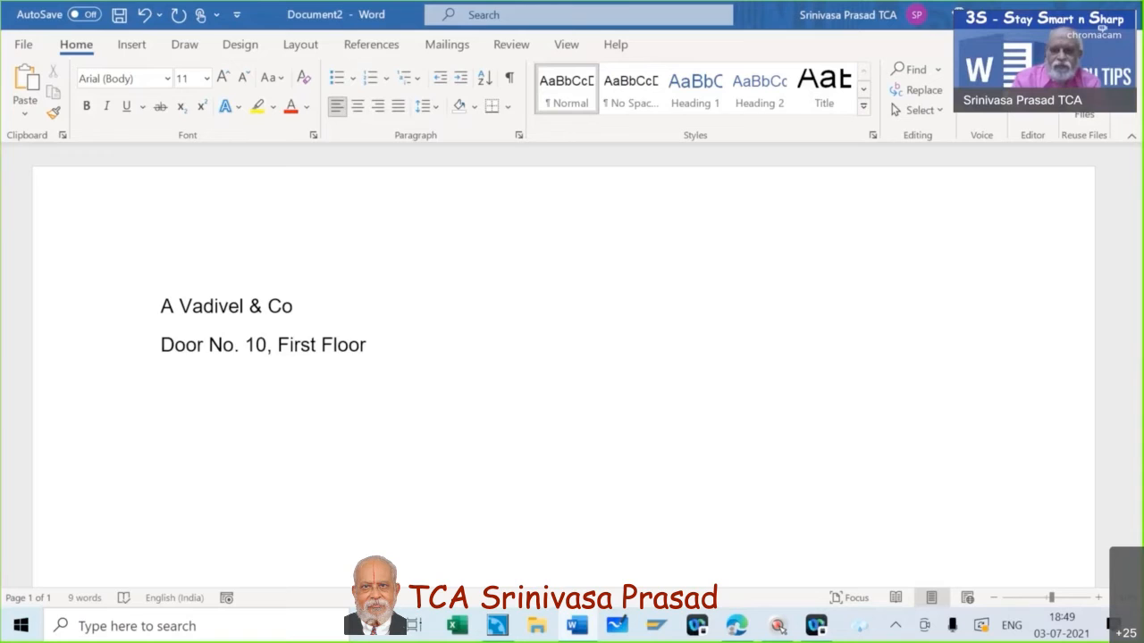
key("Return")
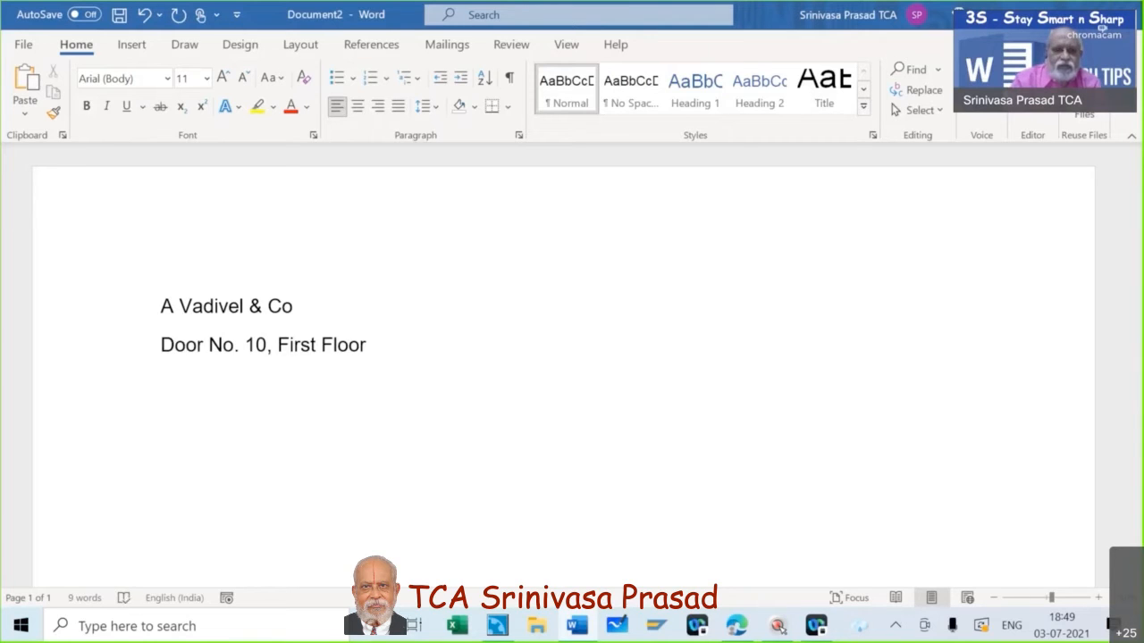
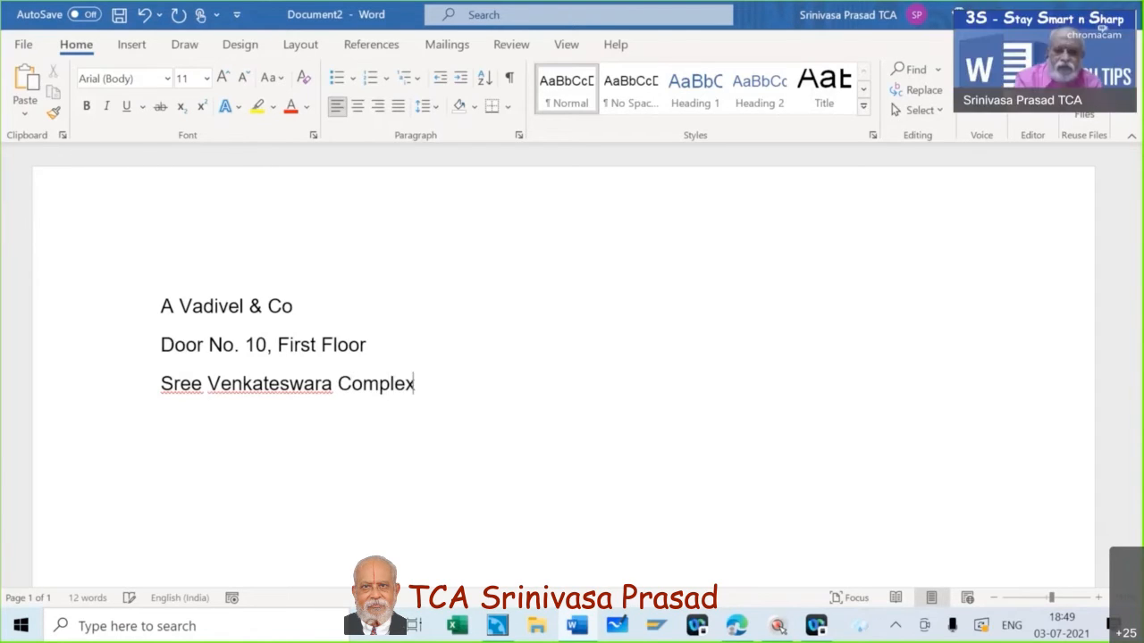
key("Return")
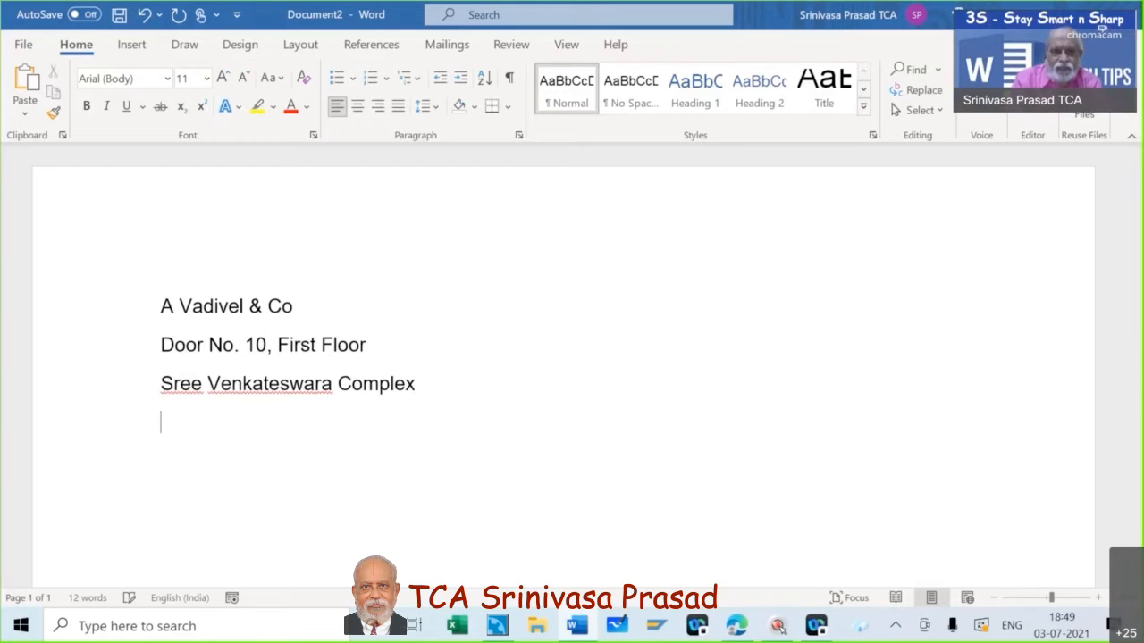
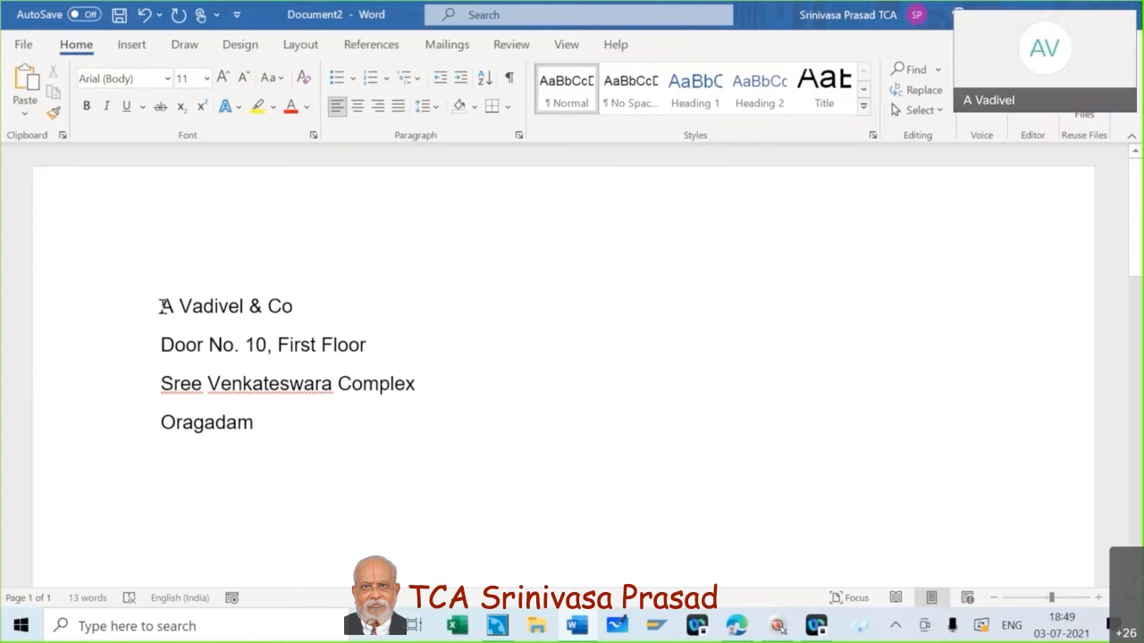
Apply the No Spacing style to the four address lines, then reselect the whole block.
left_click_drag(161, 306, 294, 423)
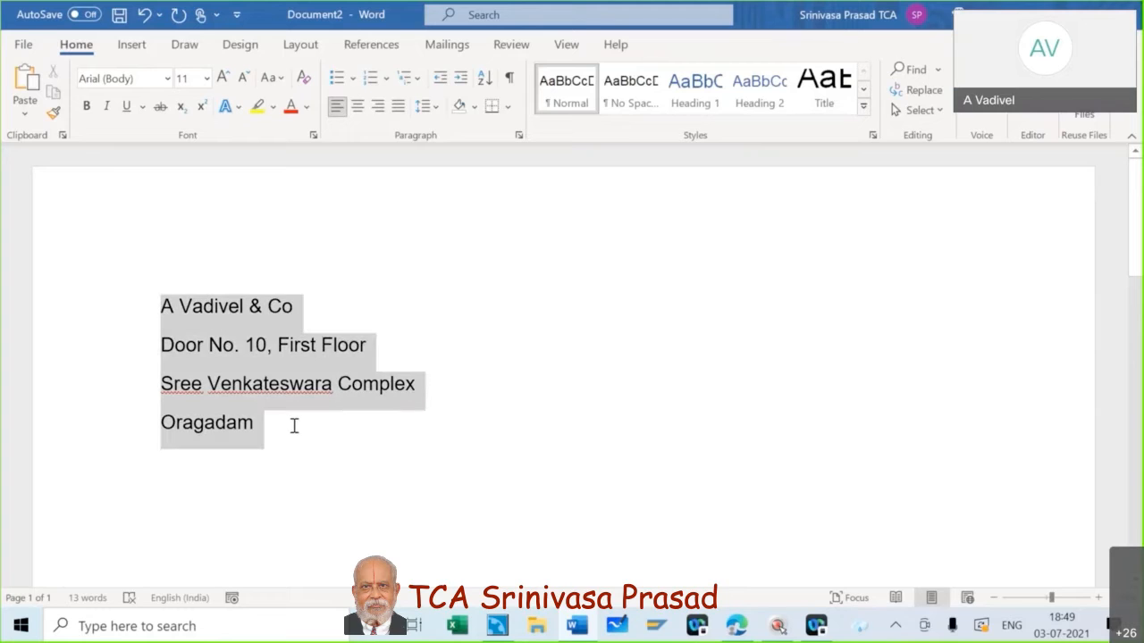
left_click(631, 87)
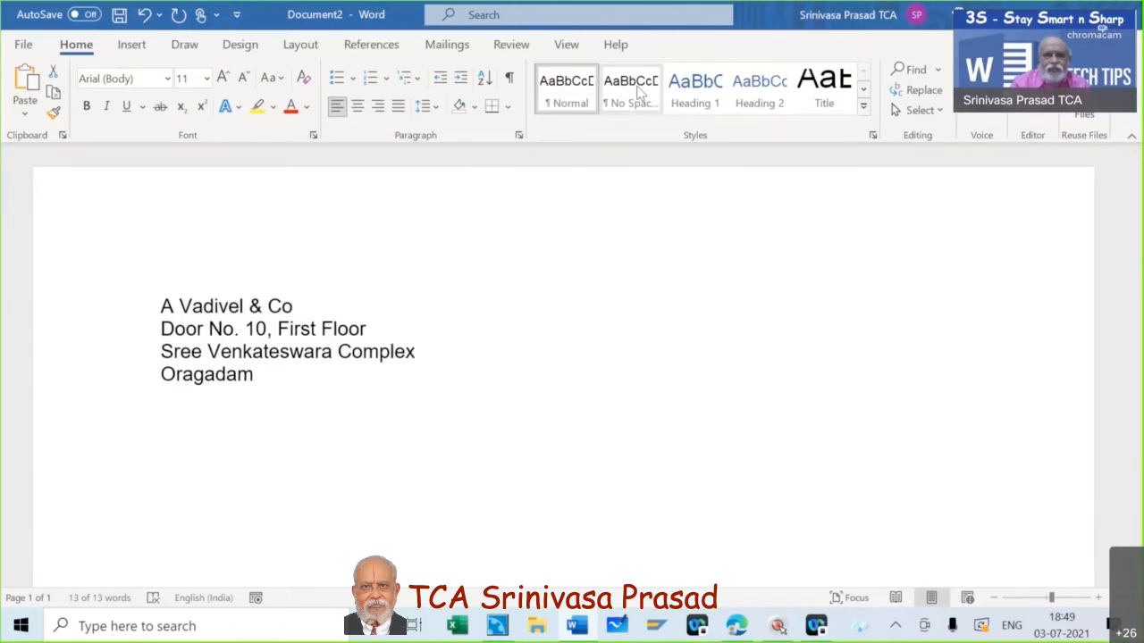
left_click(516, 314)
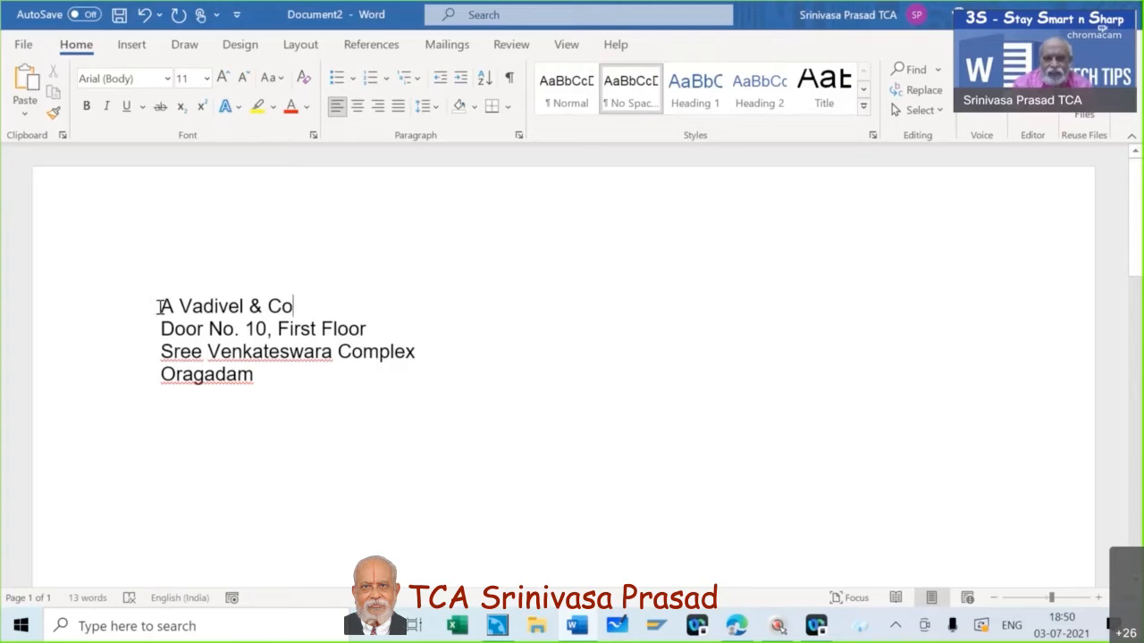
left_click_drag(159, 307, 325, 375)
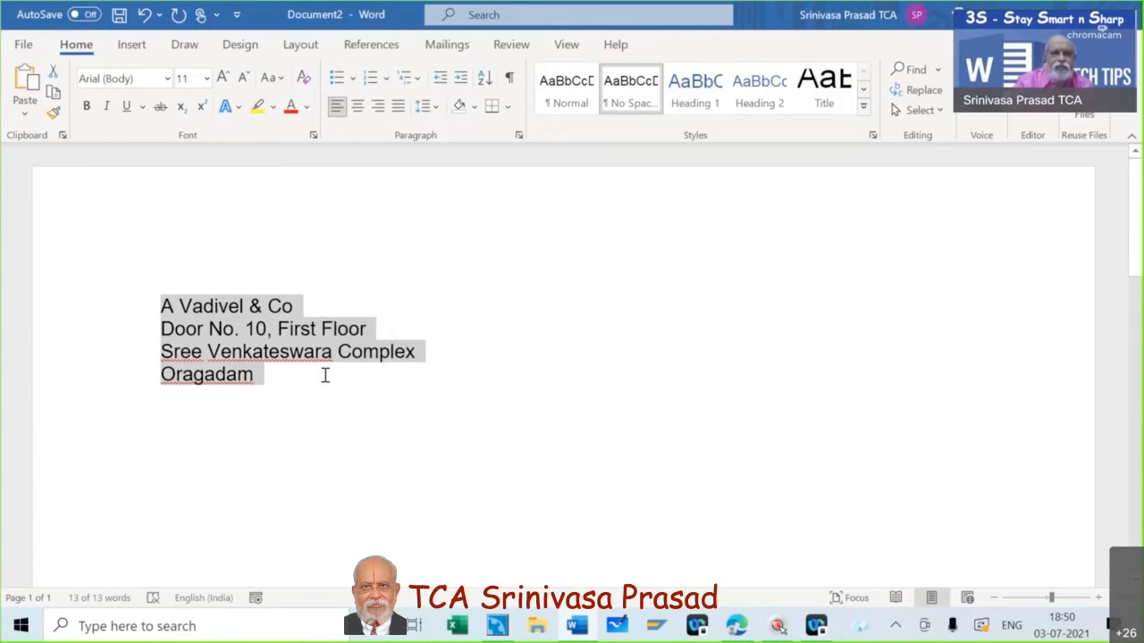
Open the AutoCorrect dialog through File > More > Options > Proofing.
left_click(24, 46)
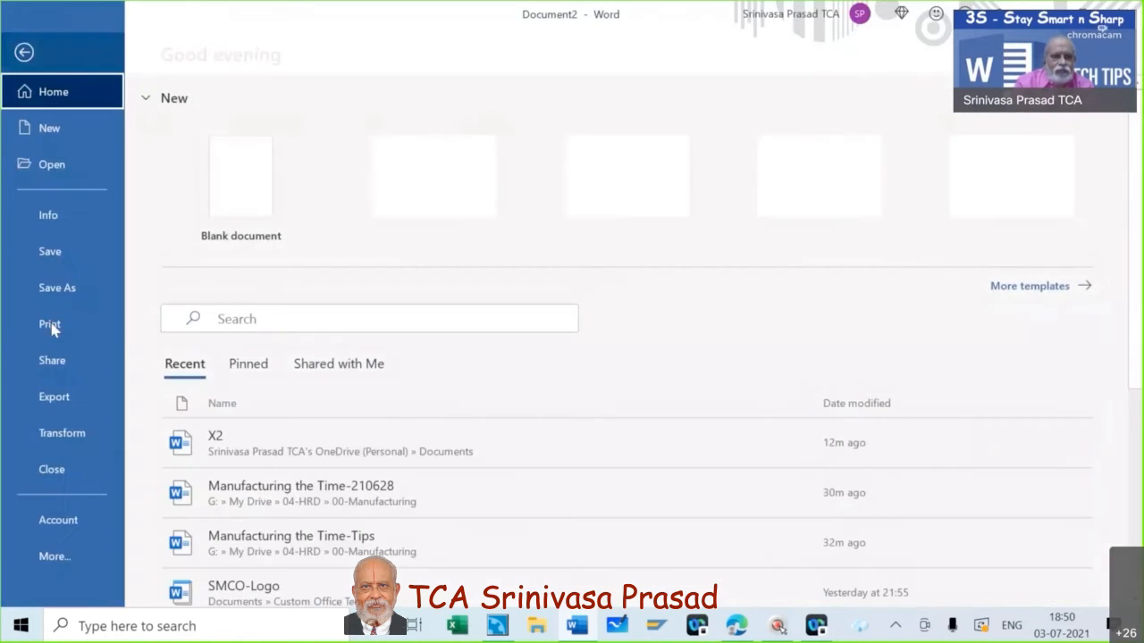
left_click(66, 557)
left_click(175, 555)
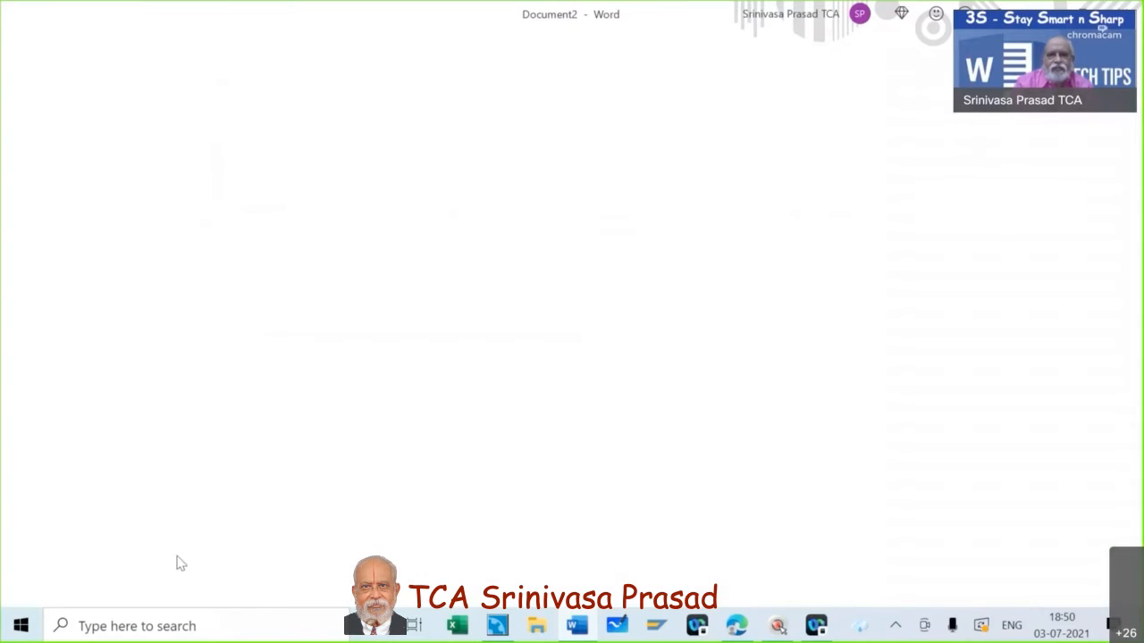
left_click(263, 99)
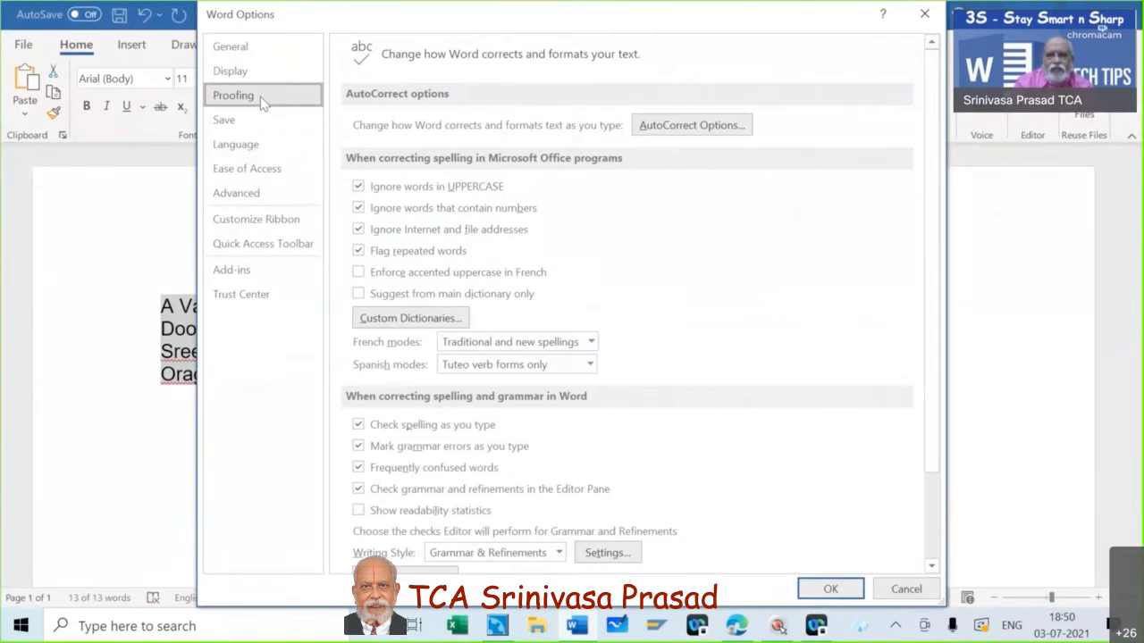
left_click(718, 130)
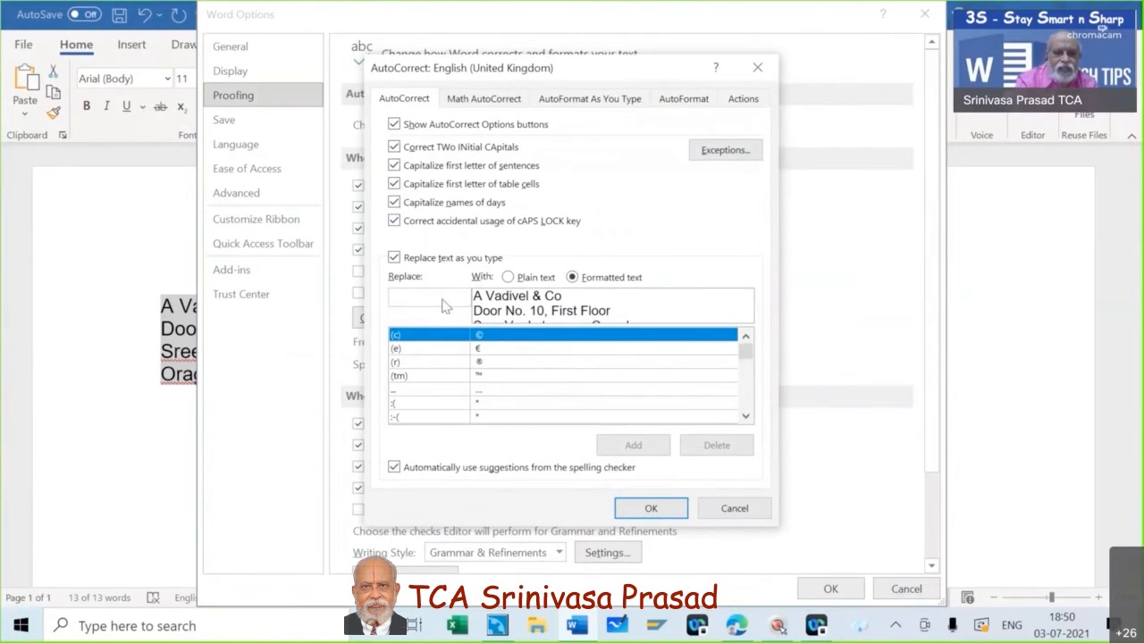
Add the selected address as AutoCorrect entry 'av', close both dialogs, and delete the address.
type("av")
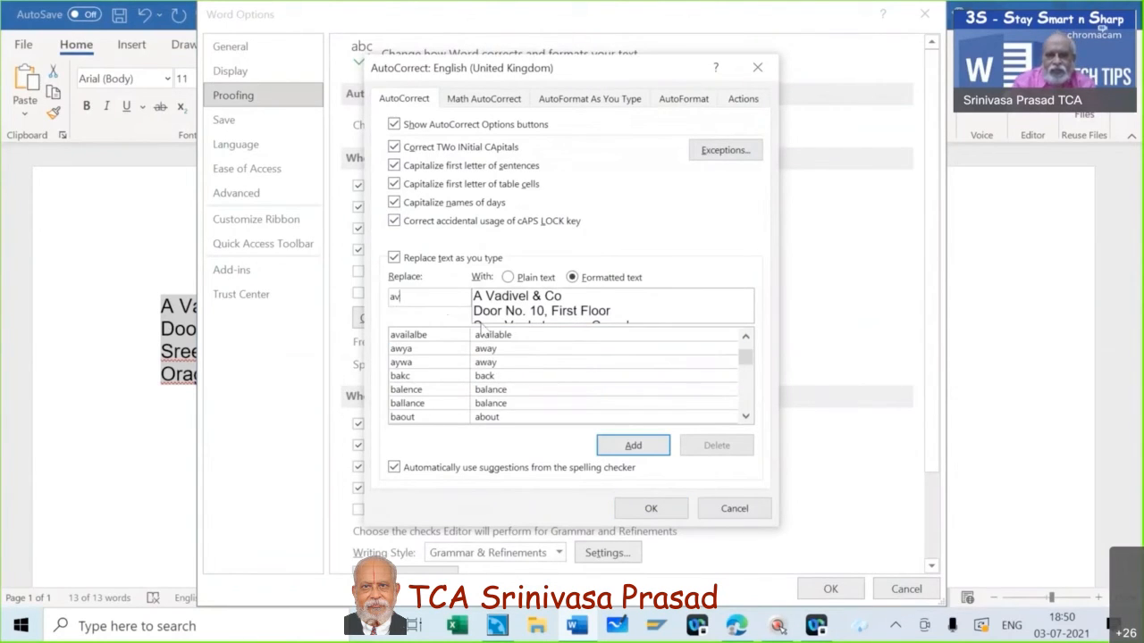
left_click(634, 446)
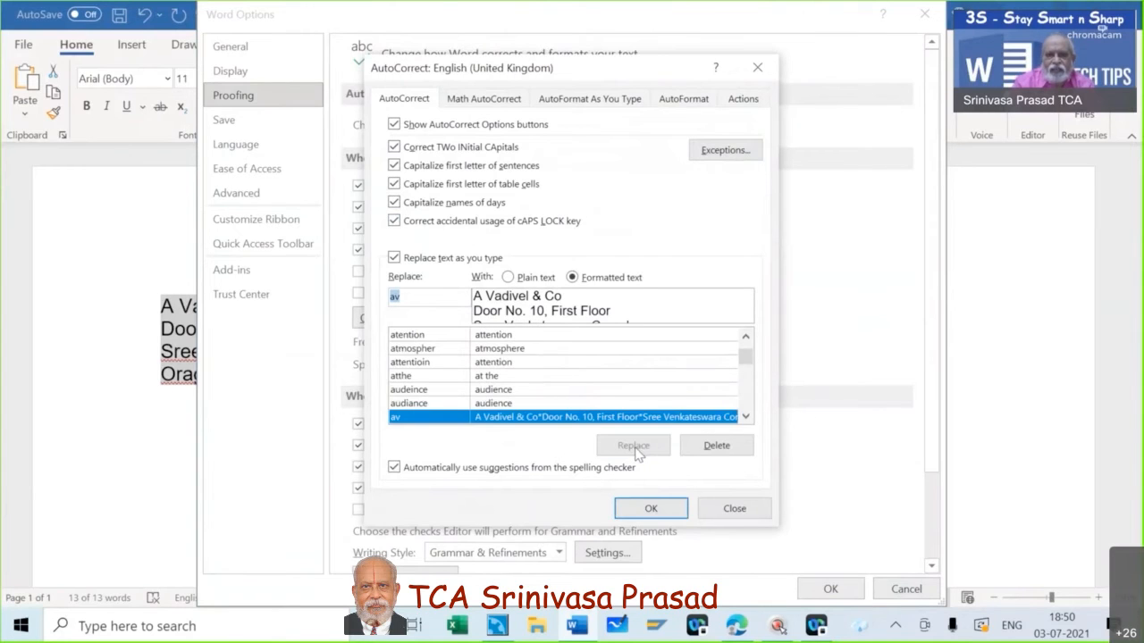
left_click(652, 509)
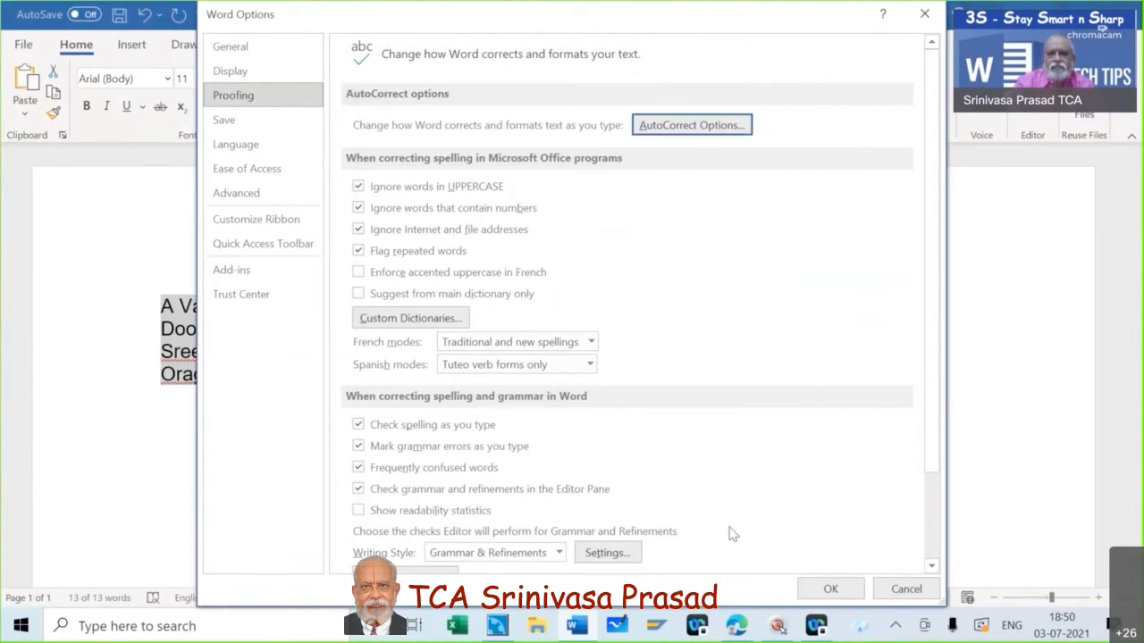
left_click(830, 589)
key("Delete")
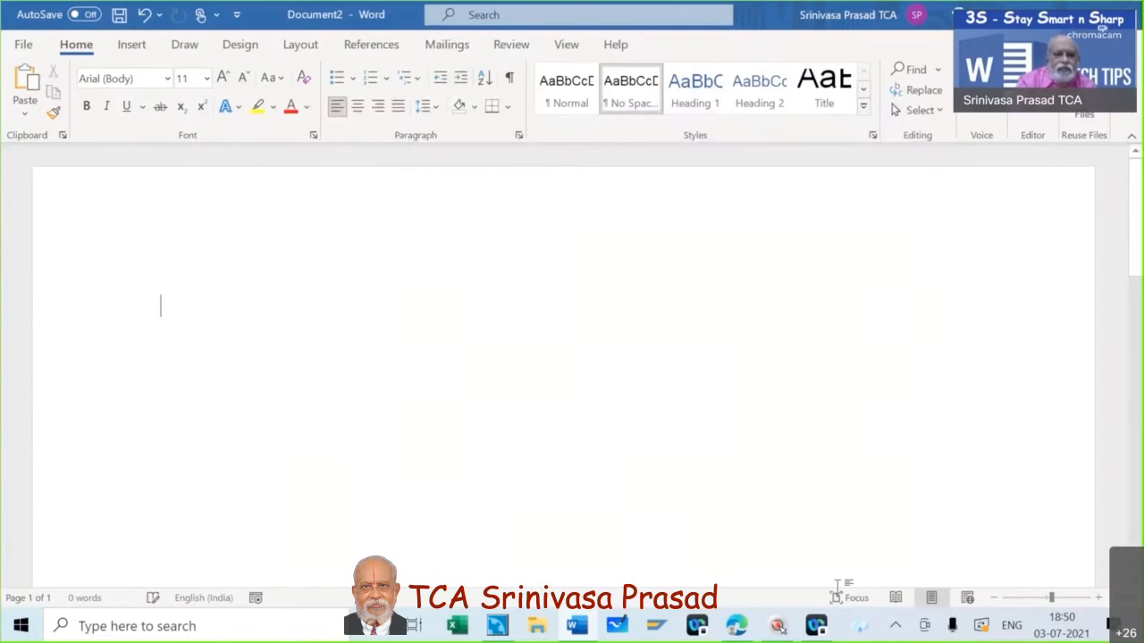
Expand the shortcut into the address, then erase that address text.
type("a")
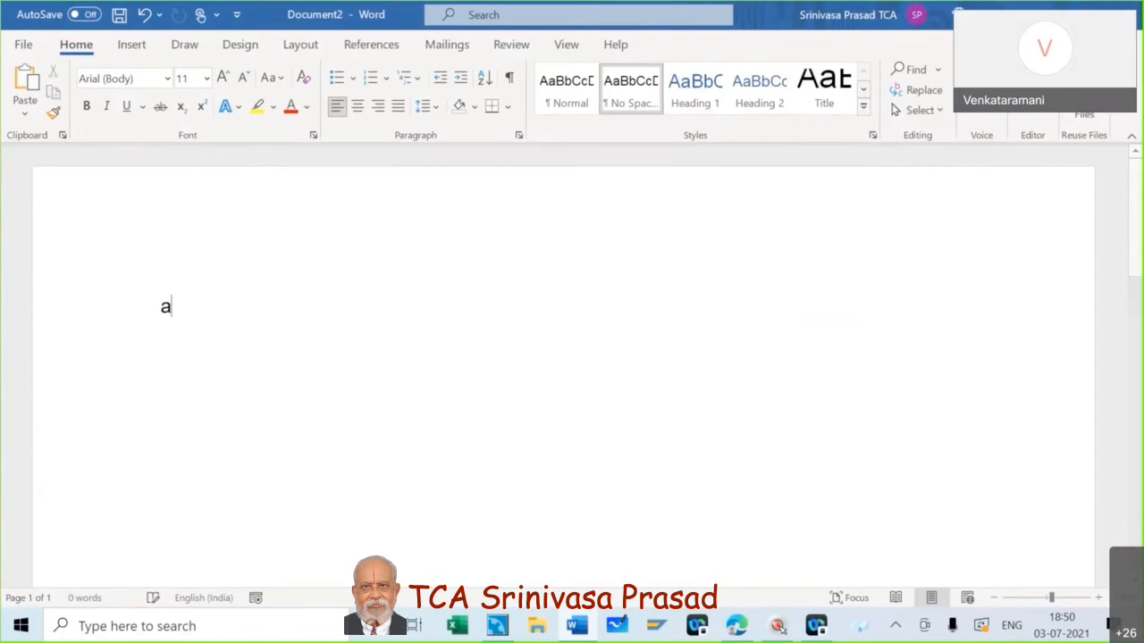
type("div")
key("Return")
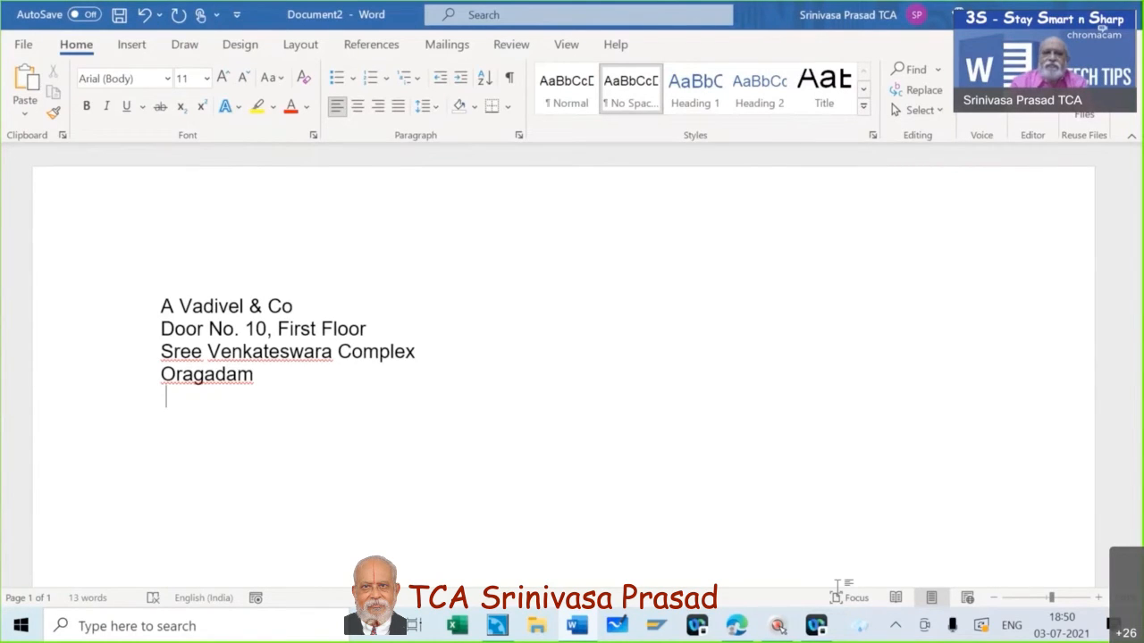
key("BackSpace")
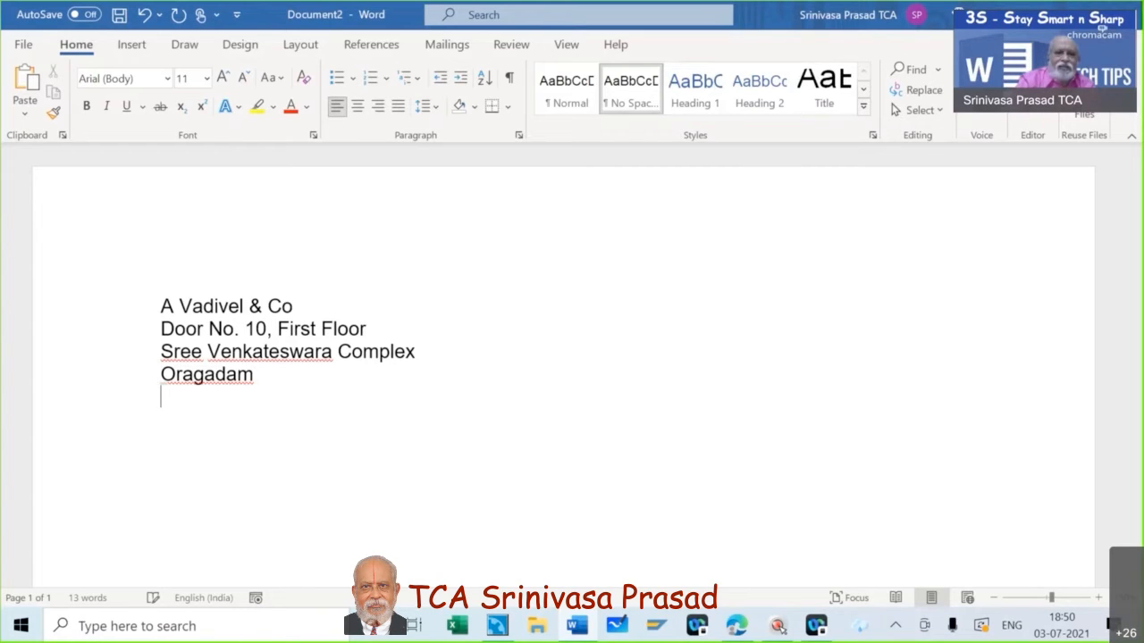
key("BackSpace")
key("BackSpace")
key("BackSpace")
key("BackSpace")
key("BackSpace")
key("BackSpace")
key("BackSpace")
key("BackSpace")
key("BackSpace")
key("BackSpace")
key("BackSpace")
key("BackSpace")
key("BackSpace")
key("BackSpace")
key("BackSpace")
key("BackSpace")
key("BackSpace")
key("BackSpace")
key("BackSpace")
key("BackSpace")
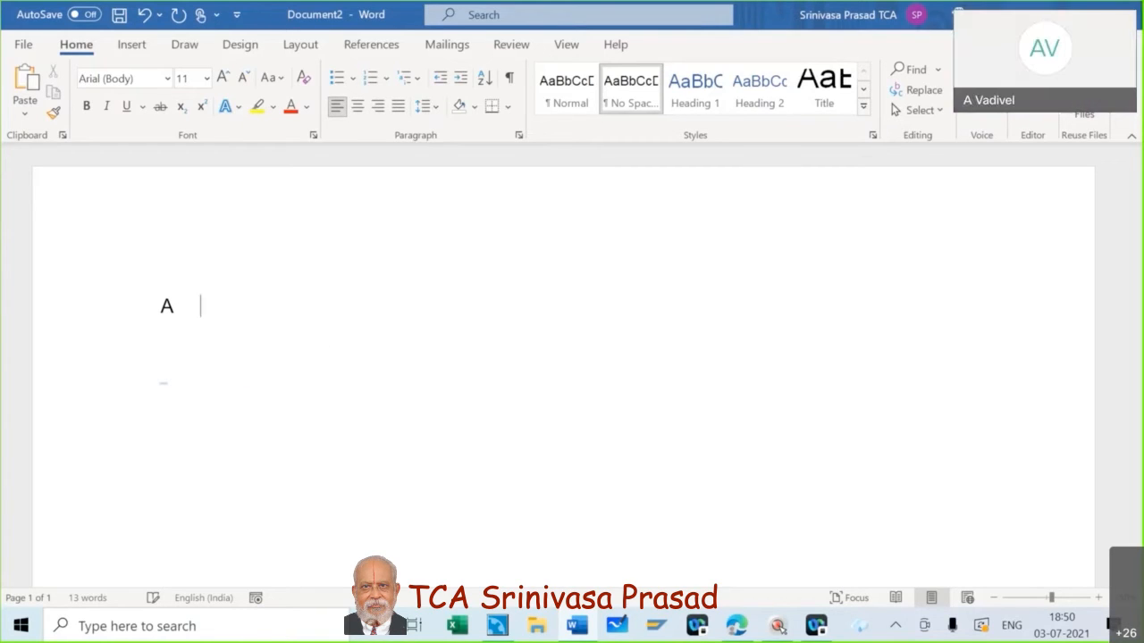
key("BackSpace")
key("BackSpace")
Retype av two lines lower and expand it into the four-line address block.
type("av")
key("BackSpace")
key("BackSpace")
key("BackSpace")
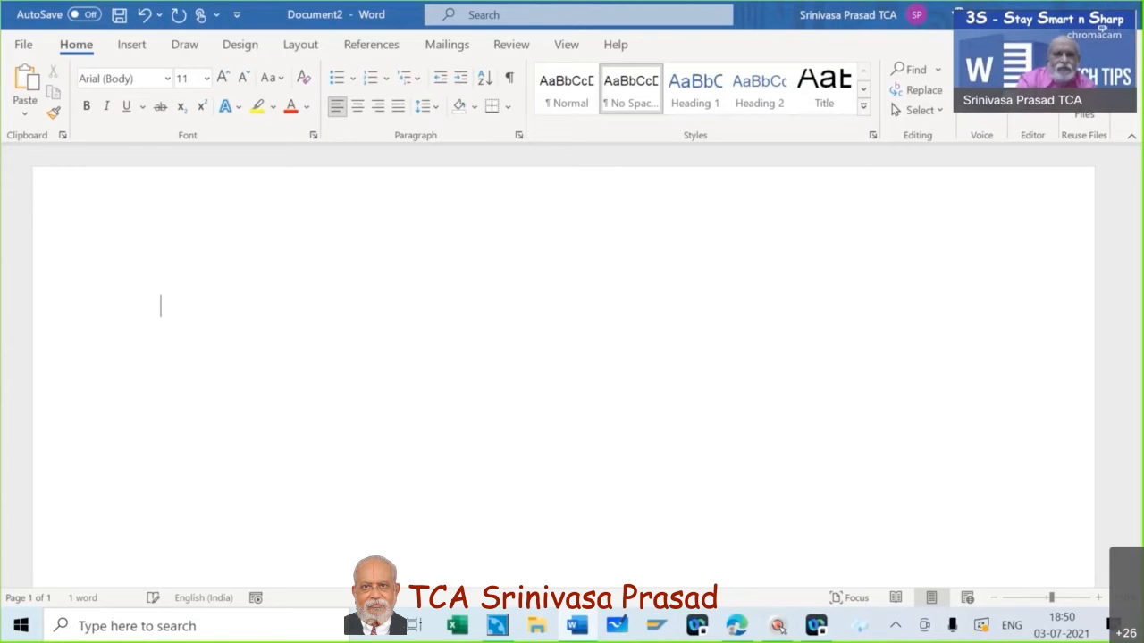
type("a")
key("BackSpace")
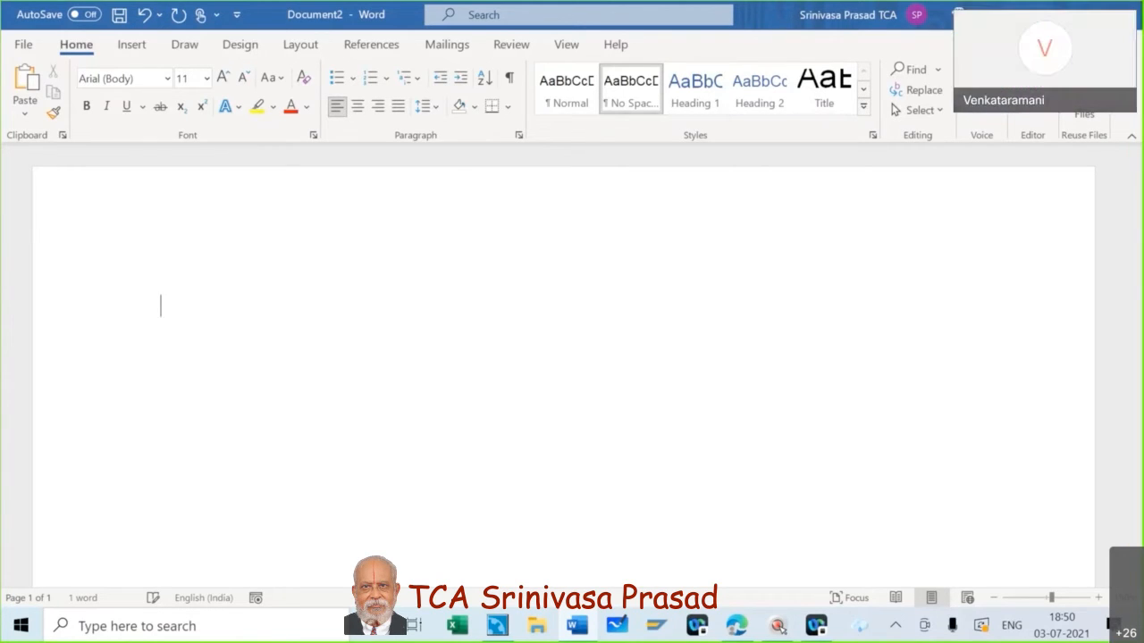
key("Return")
key("Return")
type("av")
key("F3")
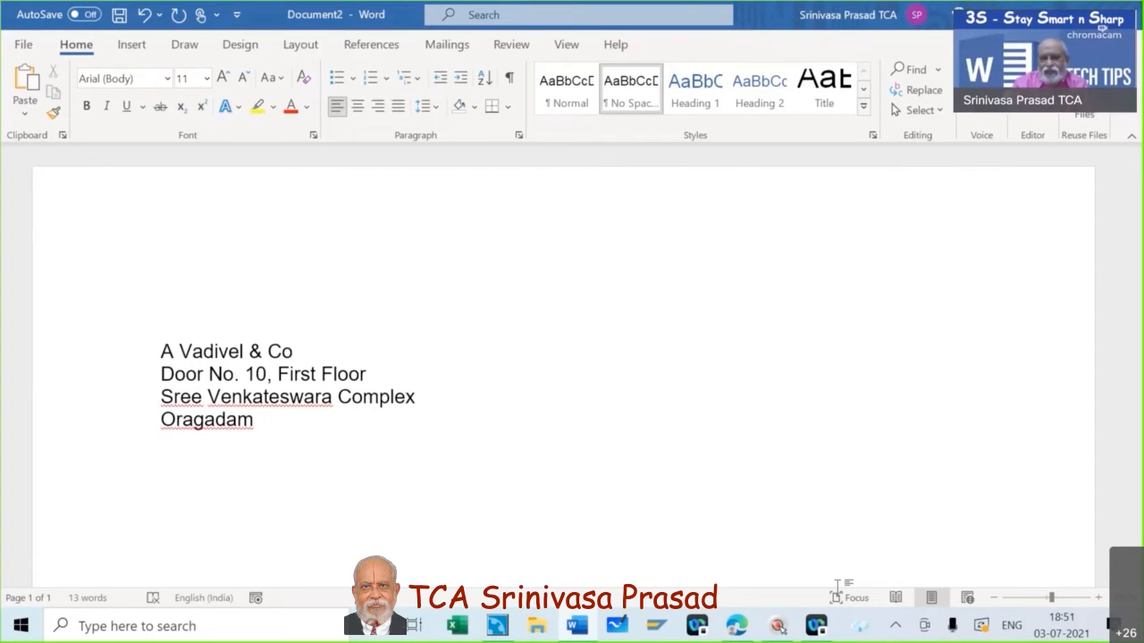
Add three more address blocks below the first by expanding av after blank lines.
key("Return")
key("Return")
key("Return")
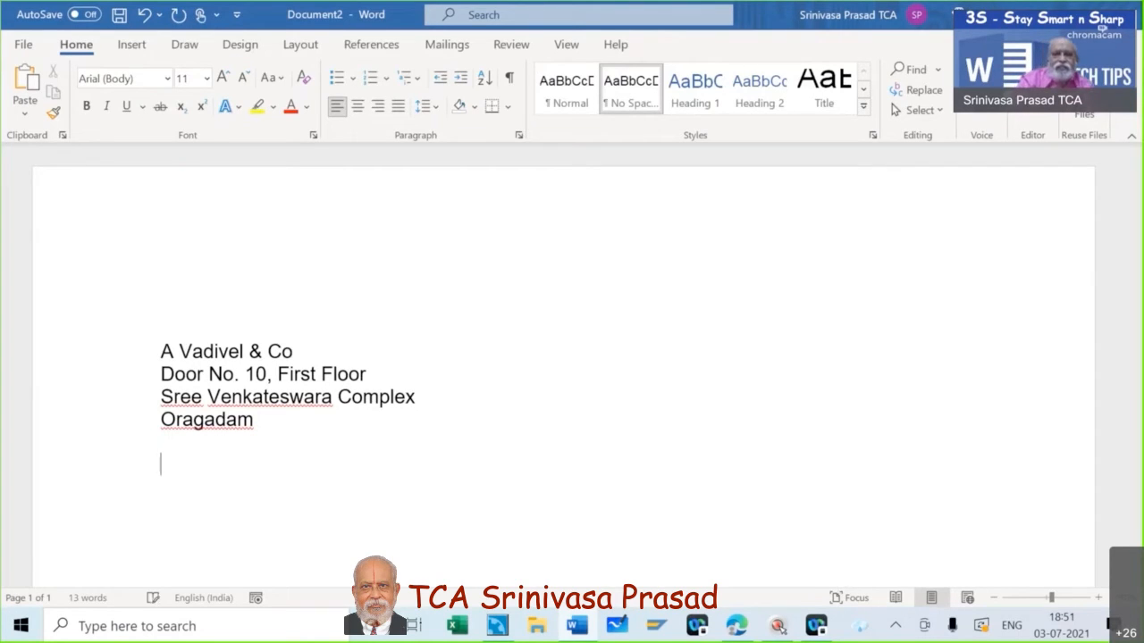
type("adivel")
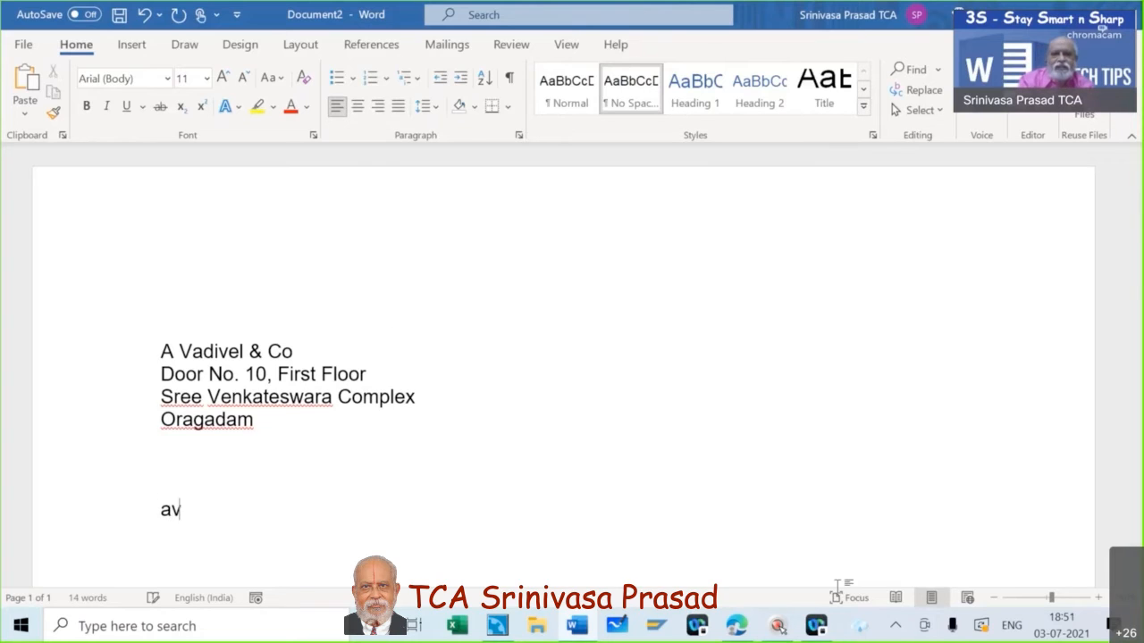
key("Return")
key("Return")
key("Return")
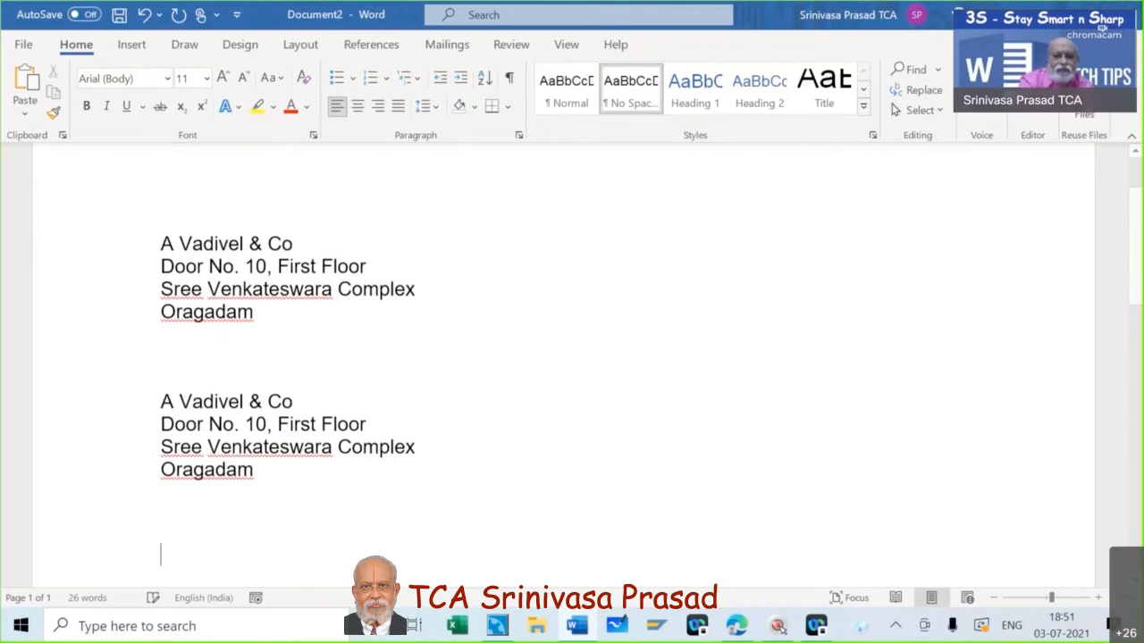
type("av")
key("Return")
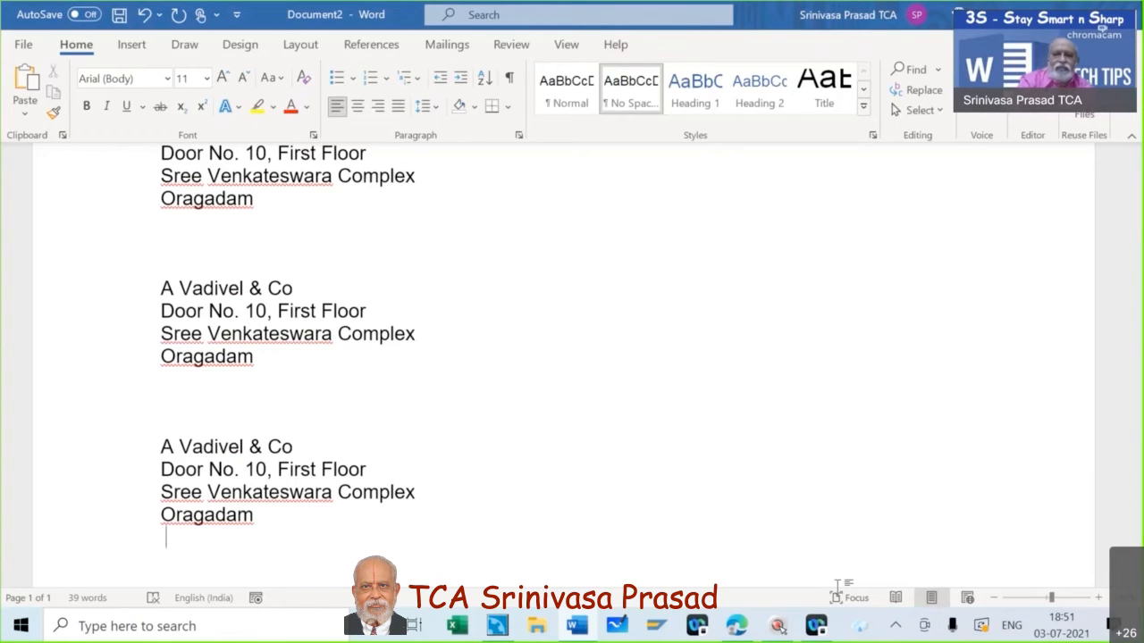
key("Return")
type("a")
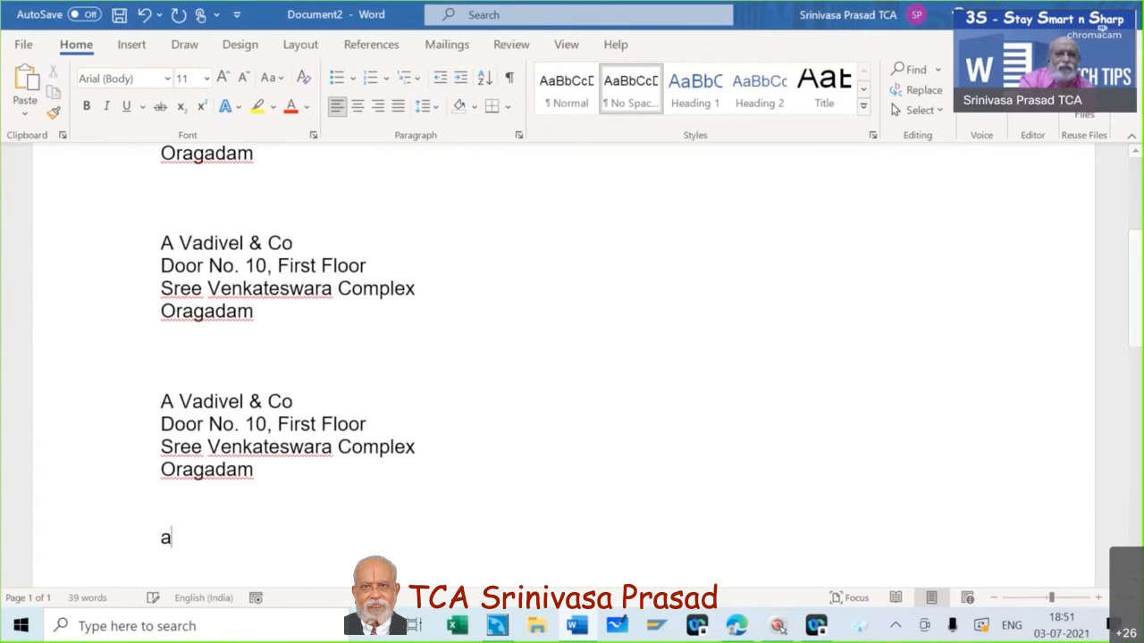
type("div")
key("Return")
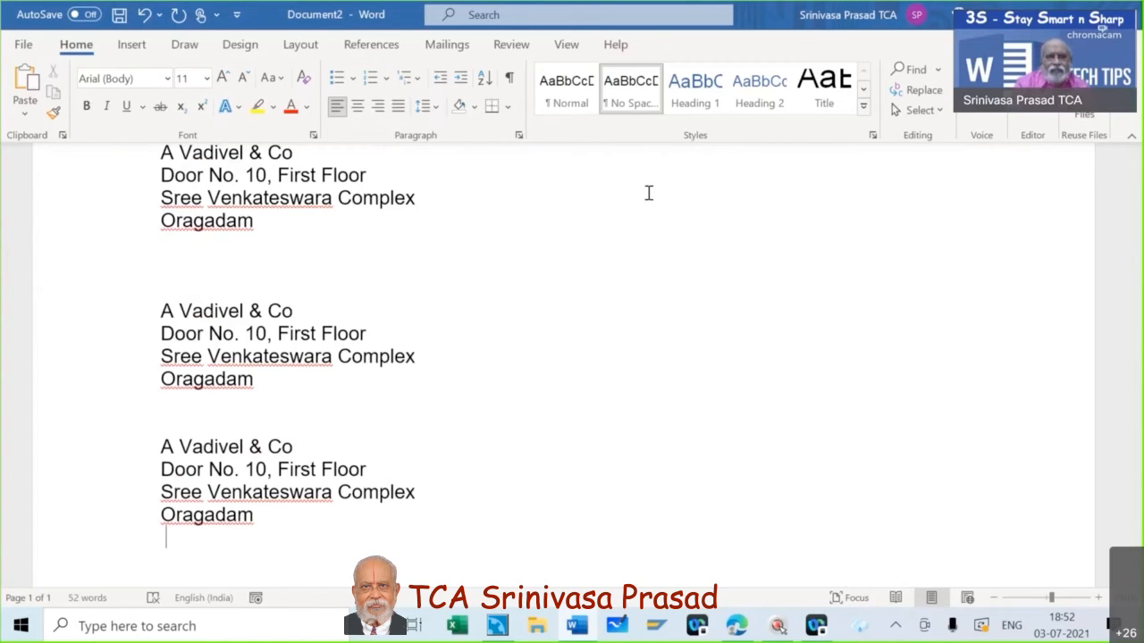
Open Word Options on the Proofing page and launch AutoCorrect Options.
left_click(23, 45)
left_click(56, 554)
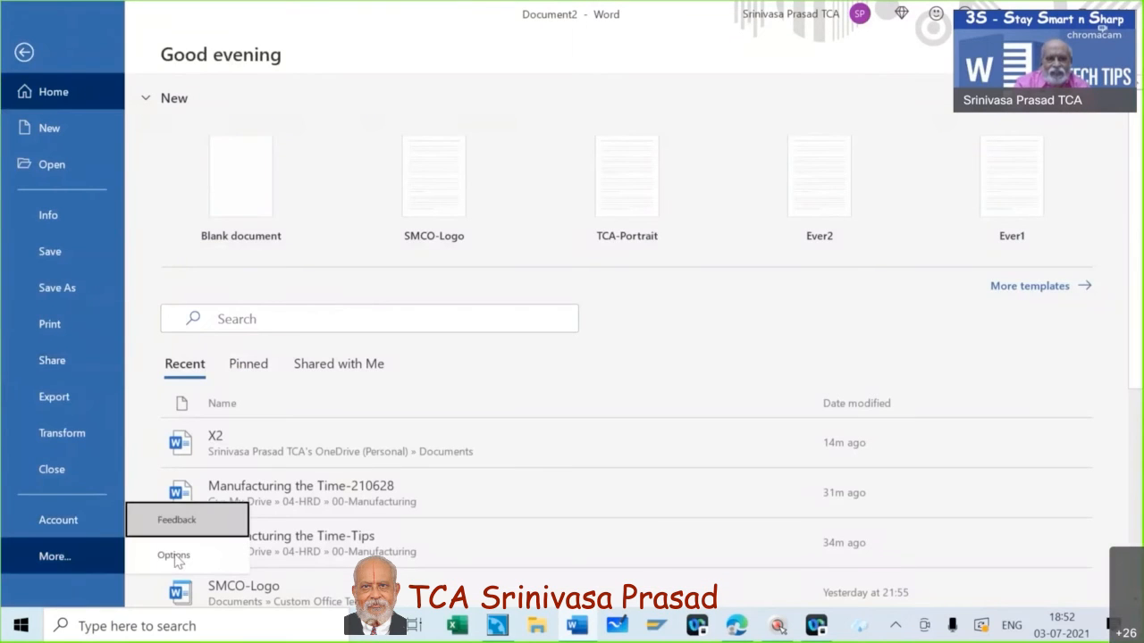
left_click(175, 555)
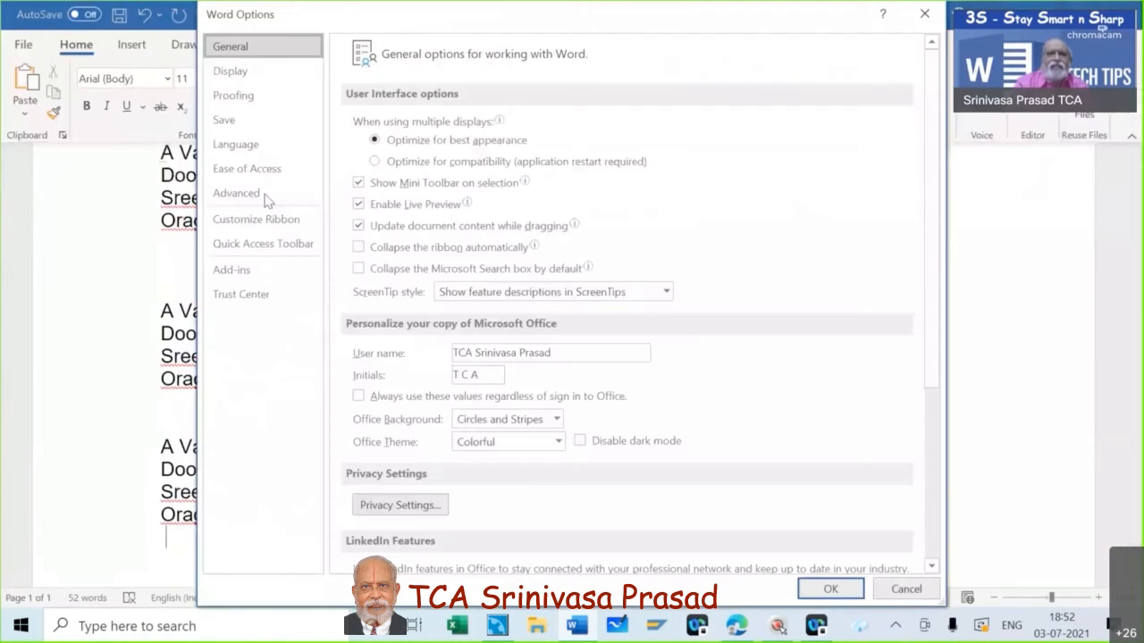
left_click(254, 95)
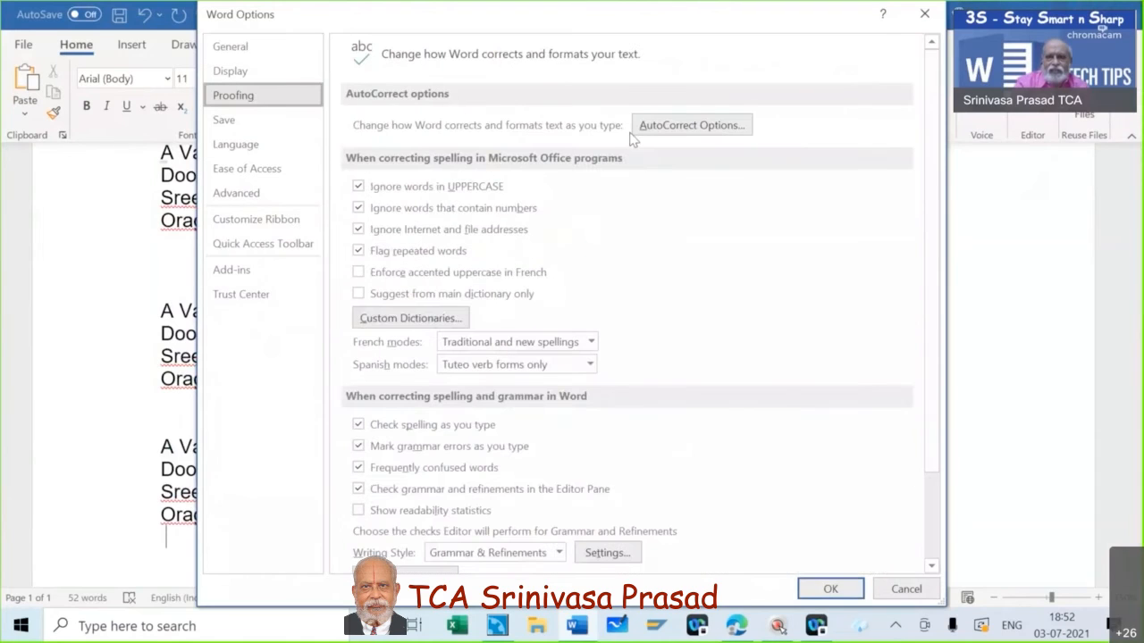
left_click(683, 127)
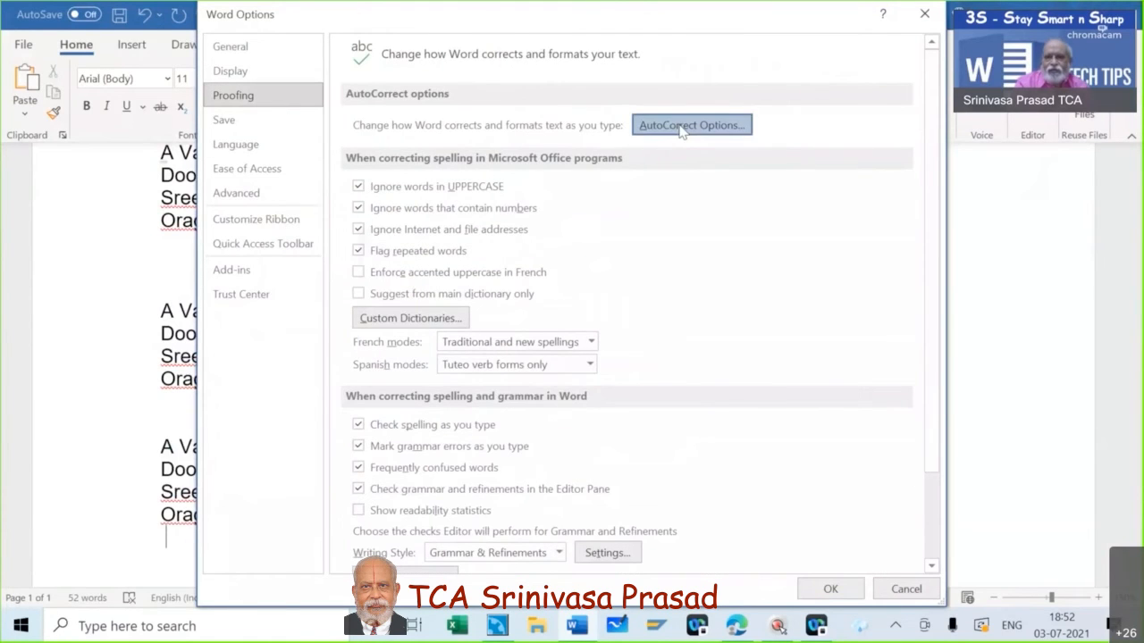
Scroll through the AutoCorrect replacement entries, then close the AutoCorrect dialog.
left_click(747, 407)
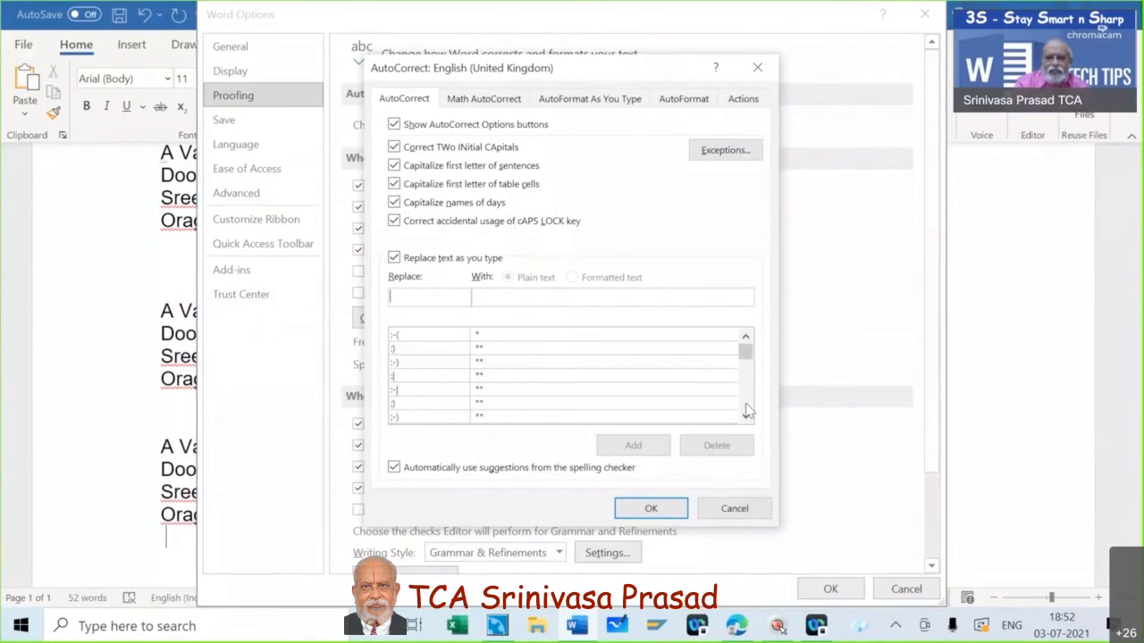
left_click(746, 405)
left_click(746, 406)
left_click(746, 406)
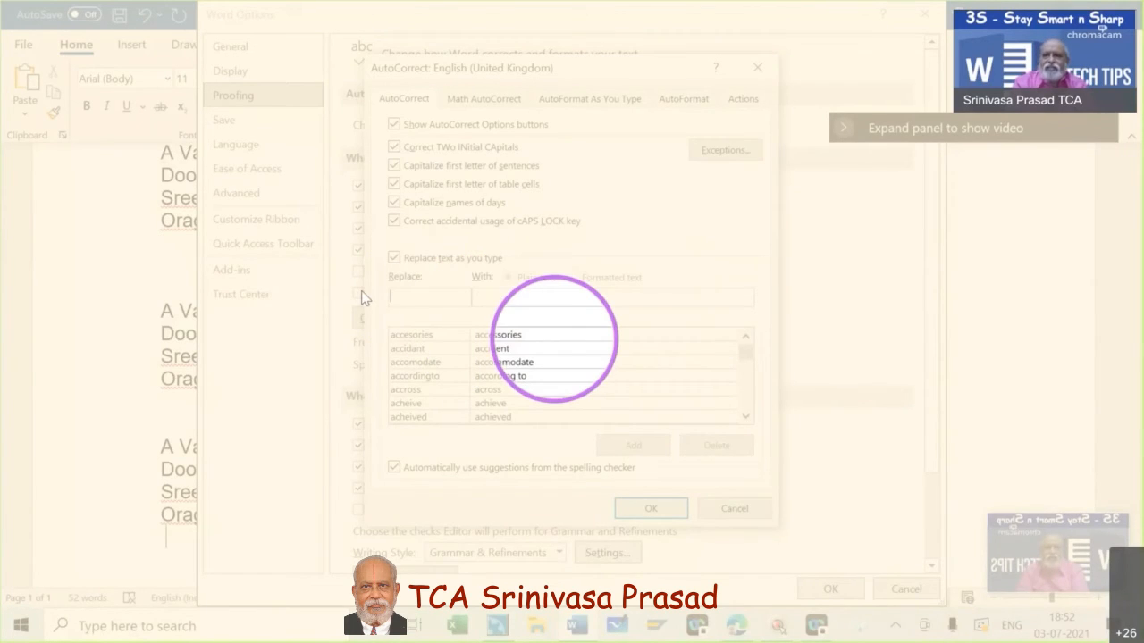
left_click(734, 509)
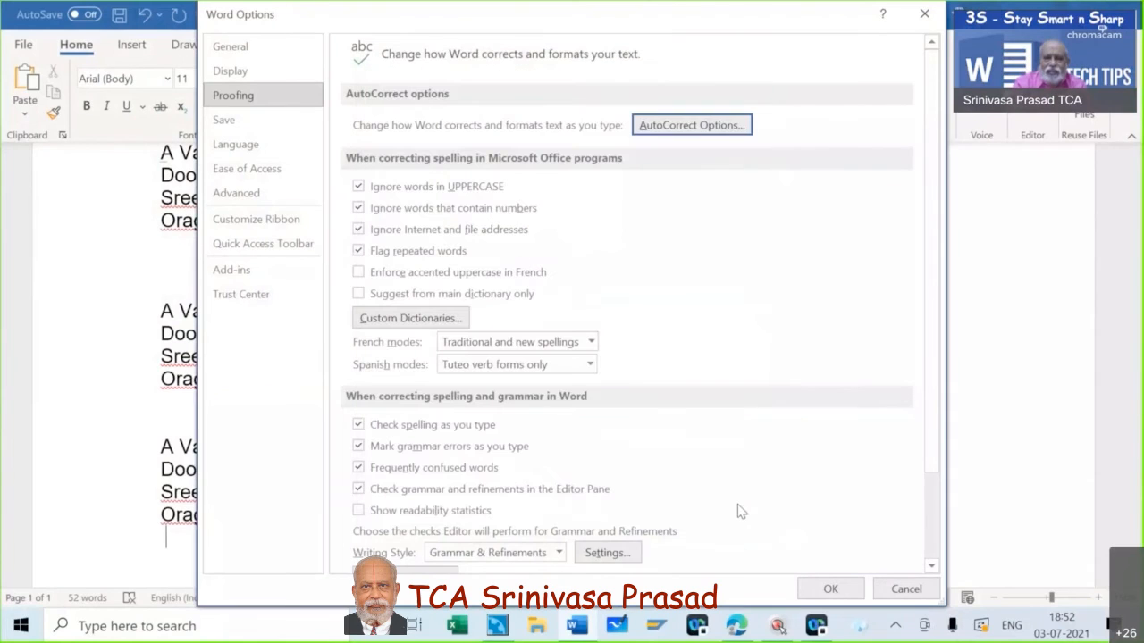
Confirm Word Options with OK to return to the four address blocks.
left_click(830, 589)
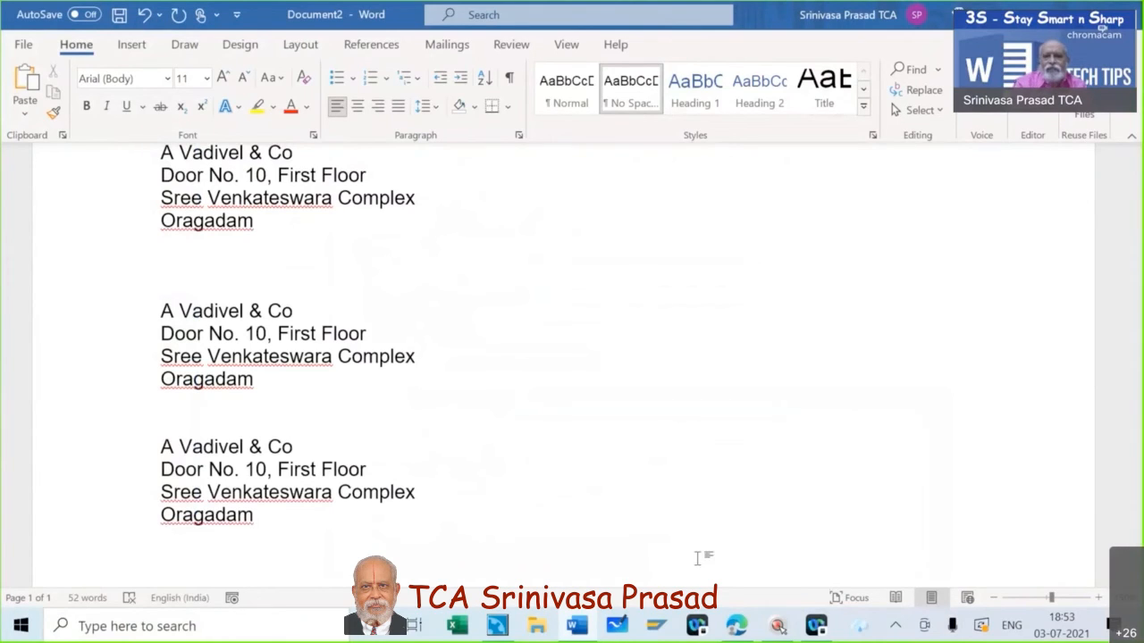
Type 'Steel Authority of India, Durgapur Steel Plant' below the address blocks, fixing a typo.
scroll(702, 555, "down", 1)
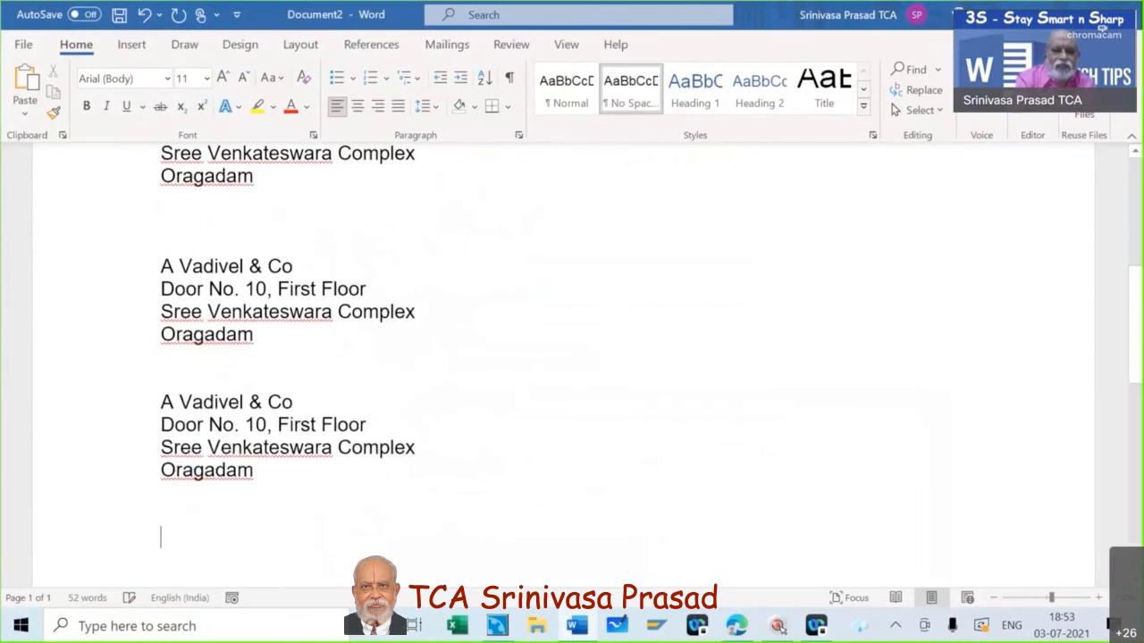
type("Stee")
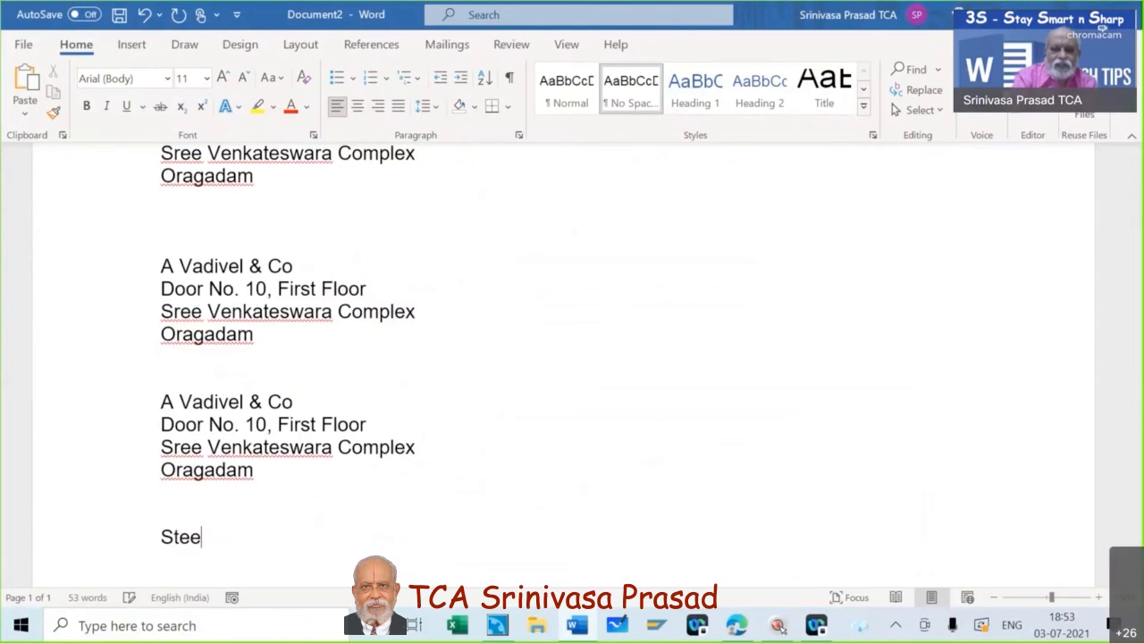
type("l Auth")
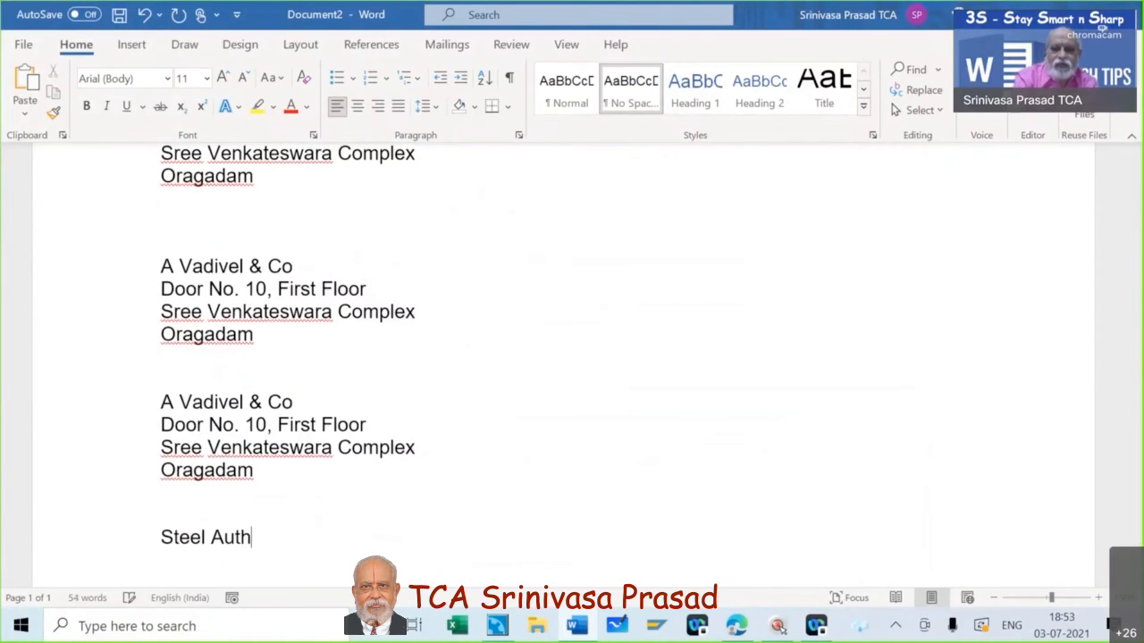
type("ority o")
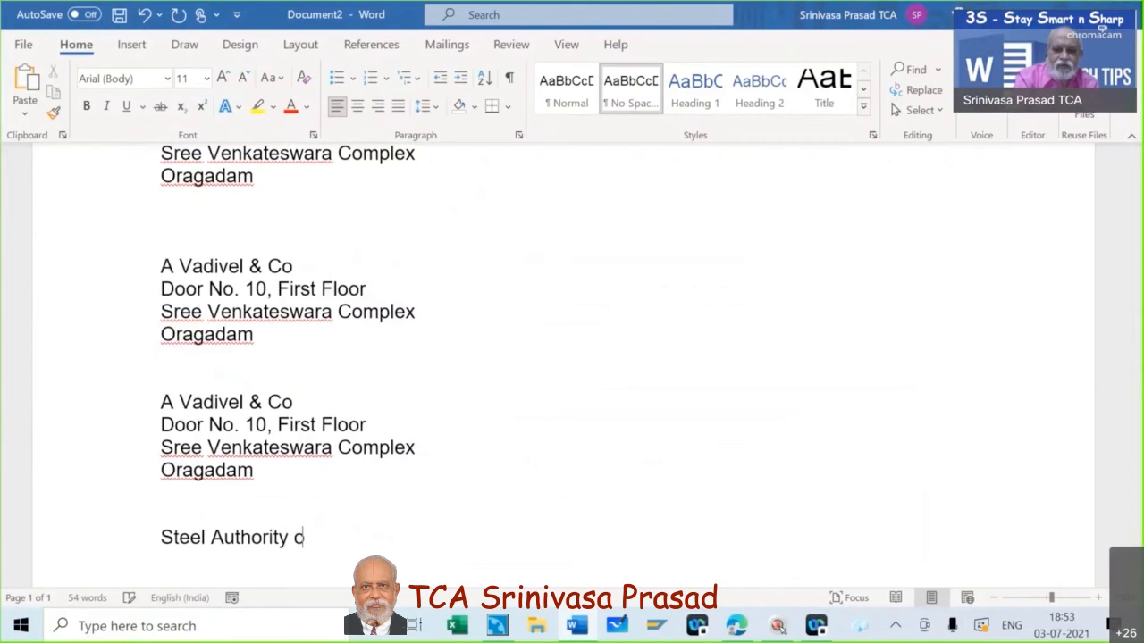
type("f India")
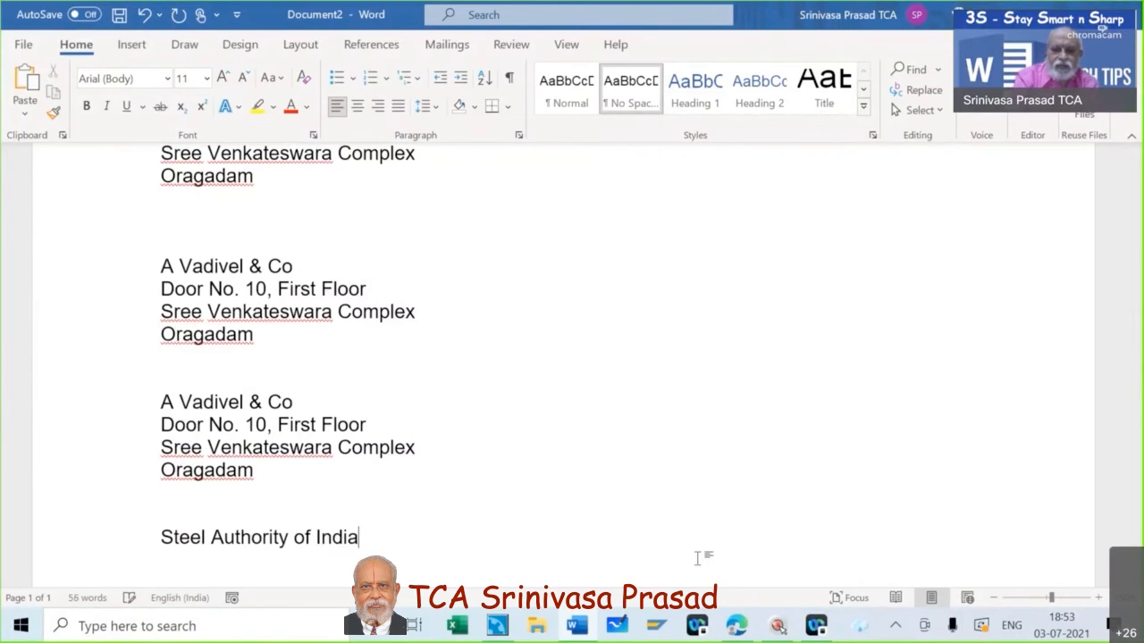
type(", Durgap")
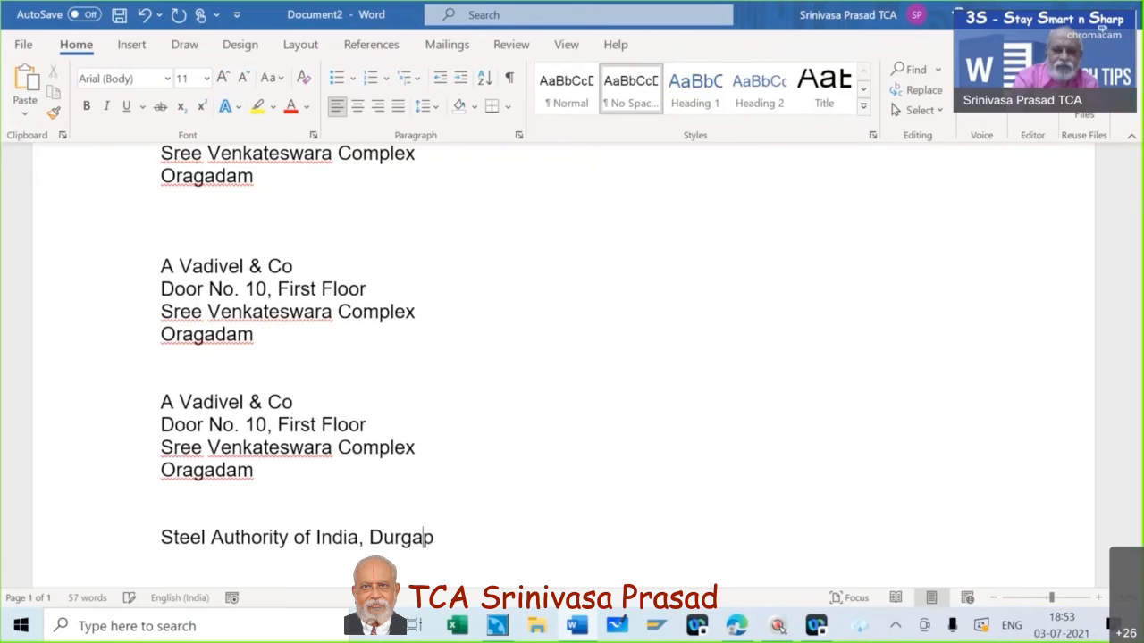
type("ur S")
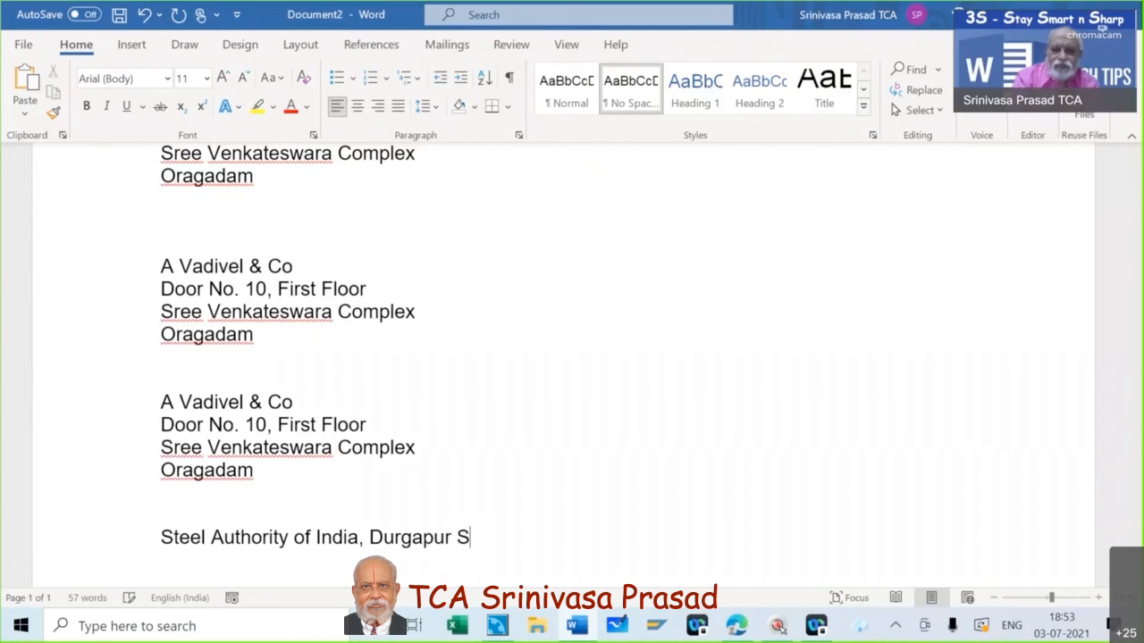
type("teel O")
key("BackSpace")
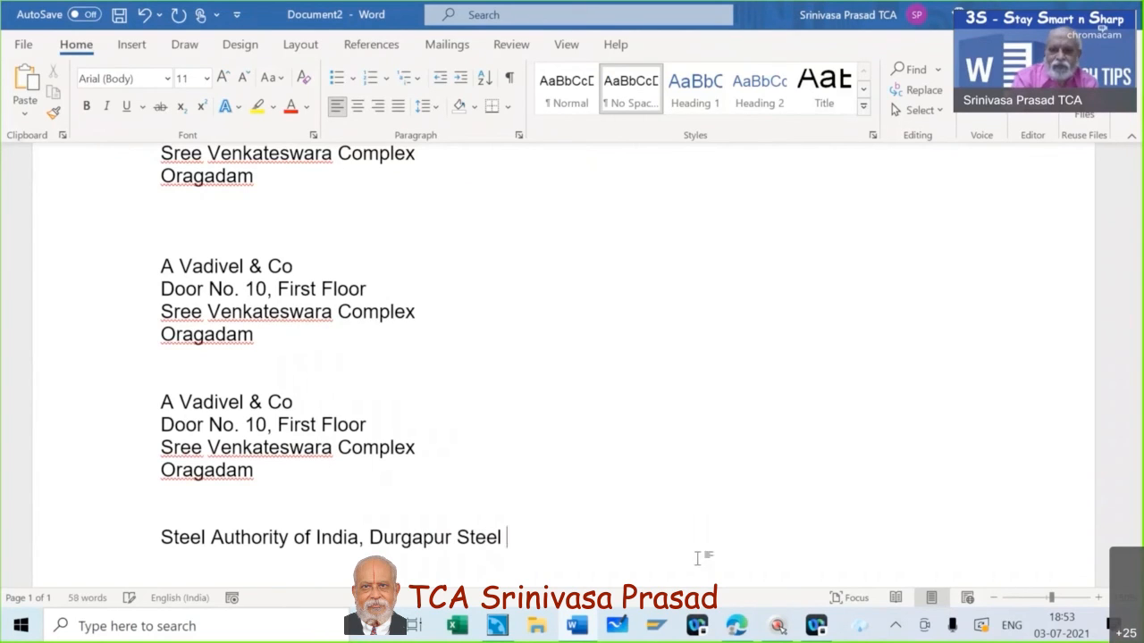
type("Plan")
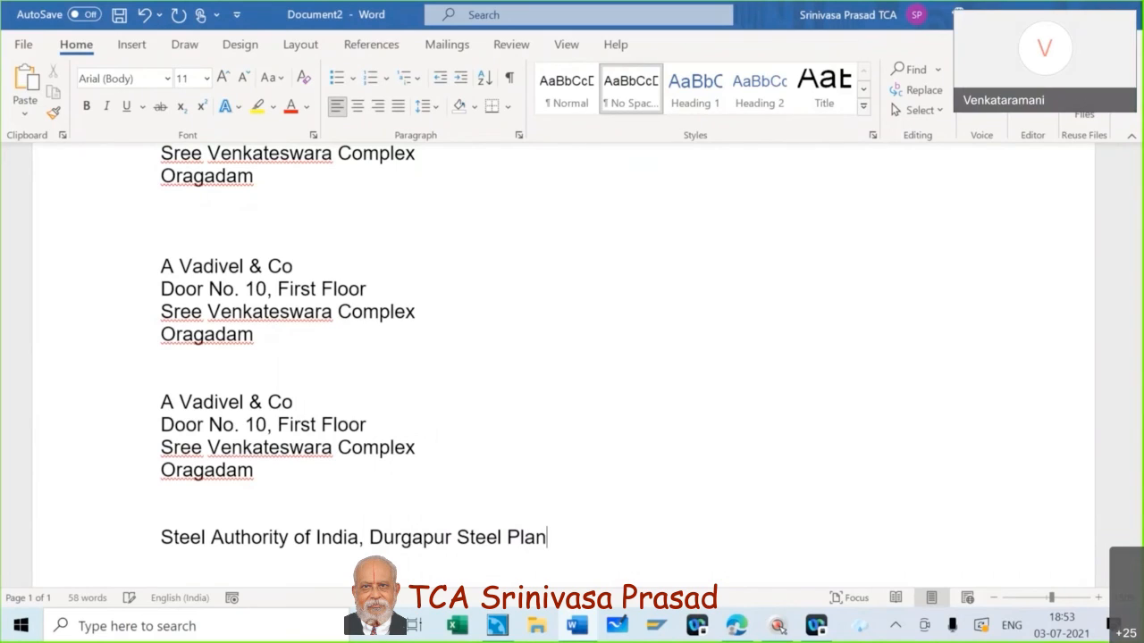
type("t")
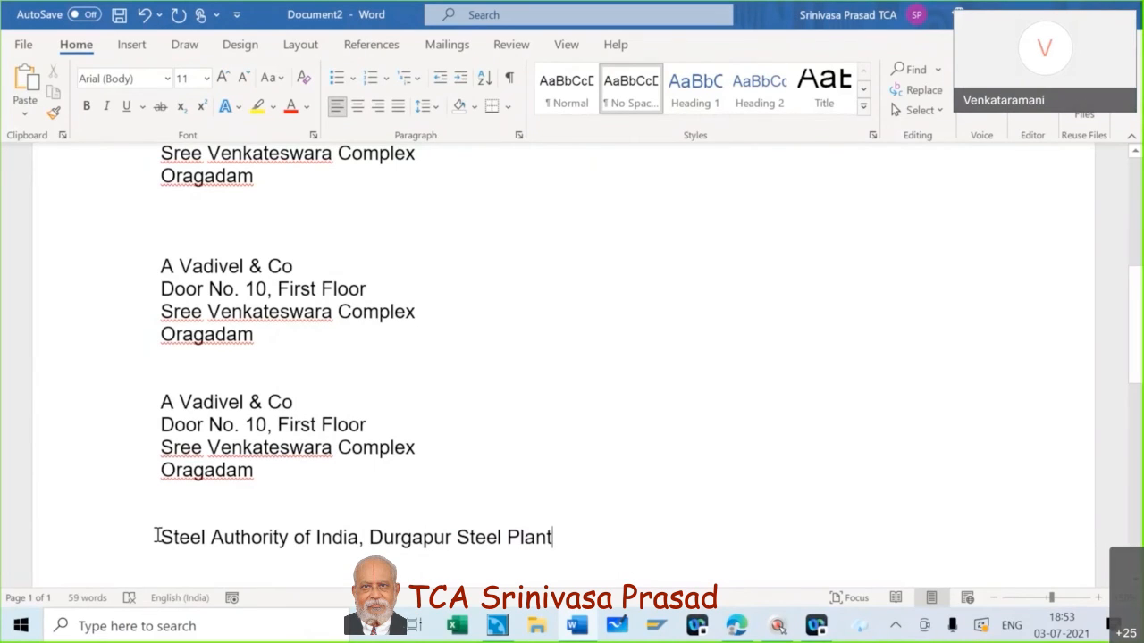
Select the entire Steel Authority of India, Durgapur Steel Plant line.
key("Home")
left_click_drag(429, 543, 295, 539)
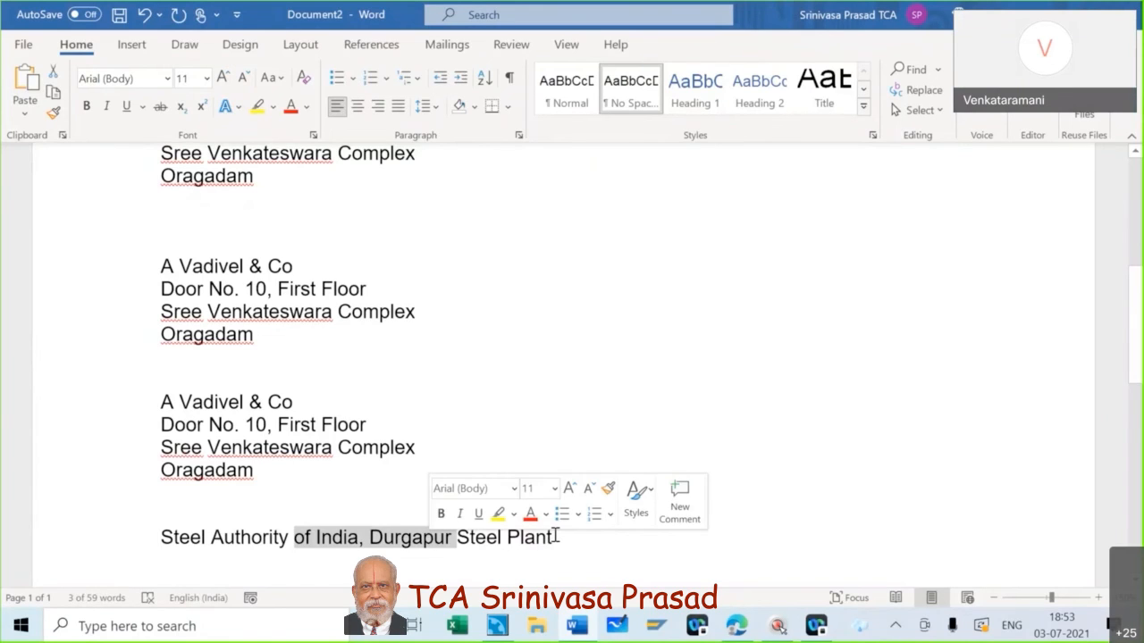
left_click(556, 536)
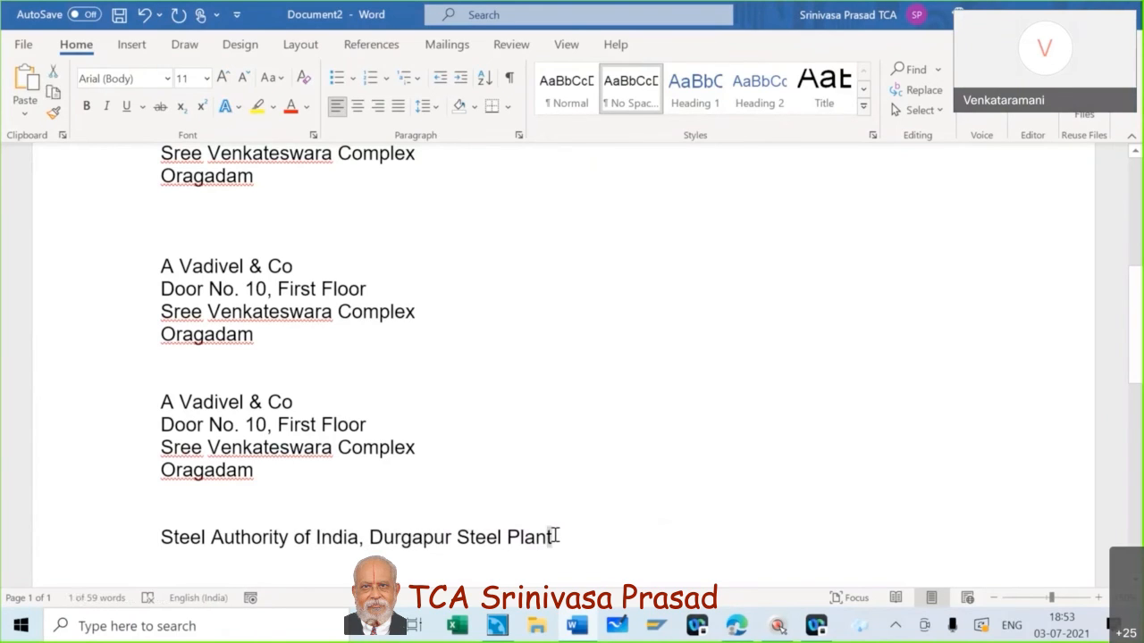
key("ctrl+shift+Left")
key("ctrl+shift+Left")
key("ctrl+shift+Left")
key("ctrl+shift+Left")
key("ctrl+shift+Left")
key("ctrl+shift+Left")
key("shift+Left")
key("shift+Left")
key("shift+Left")
key("shift+Left")
key("shift+Left")
key("shift+Left")
key("shift+Left")
key("shift+Left")
key("shift+Left")
key("shift+Left")
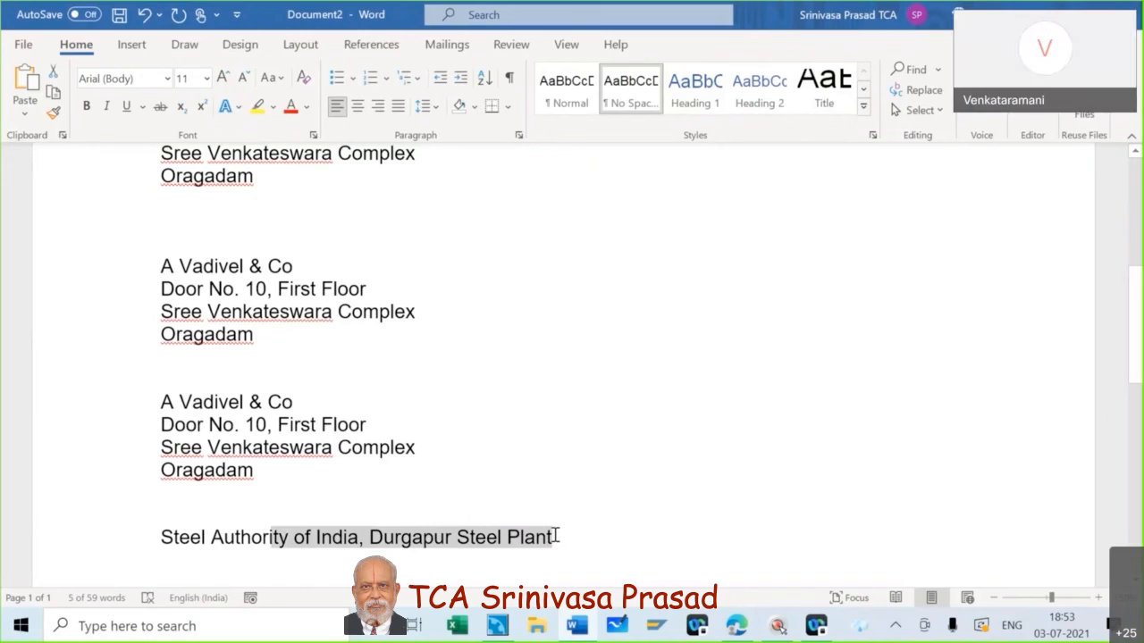
key("shift+Left")
key("shift+Left")
key("shift+Left")
key("shift+Left")
key("shift+Left")
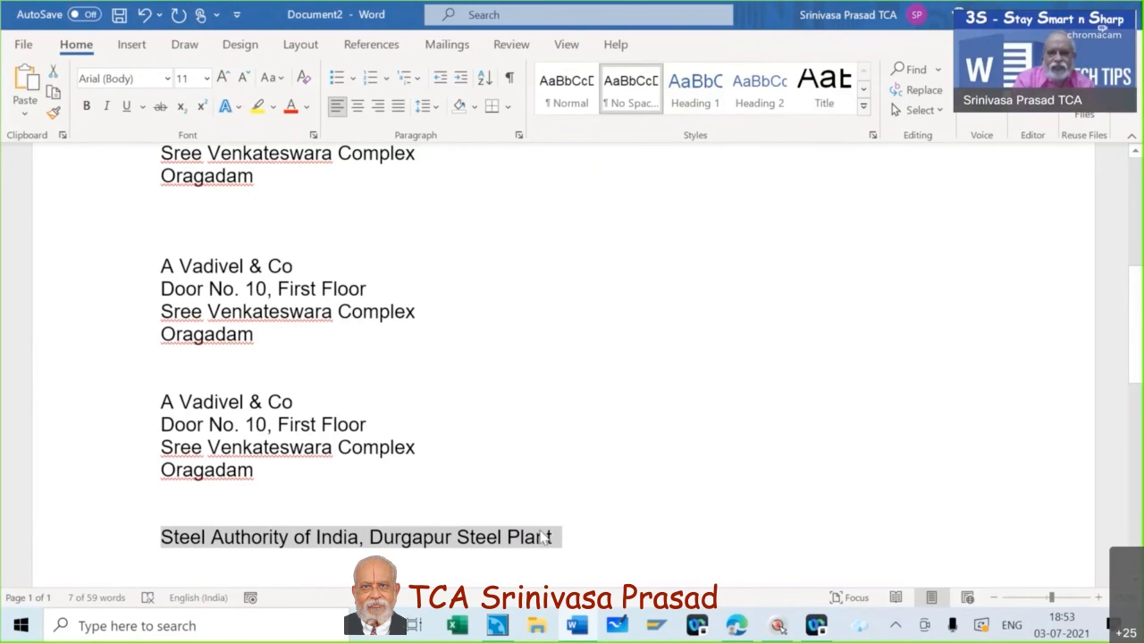
Copy the selected Steel Authority line and open Word Options from File > More.
right_click(545, 536)
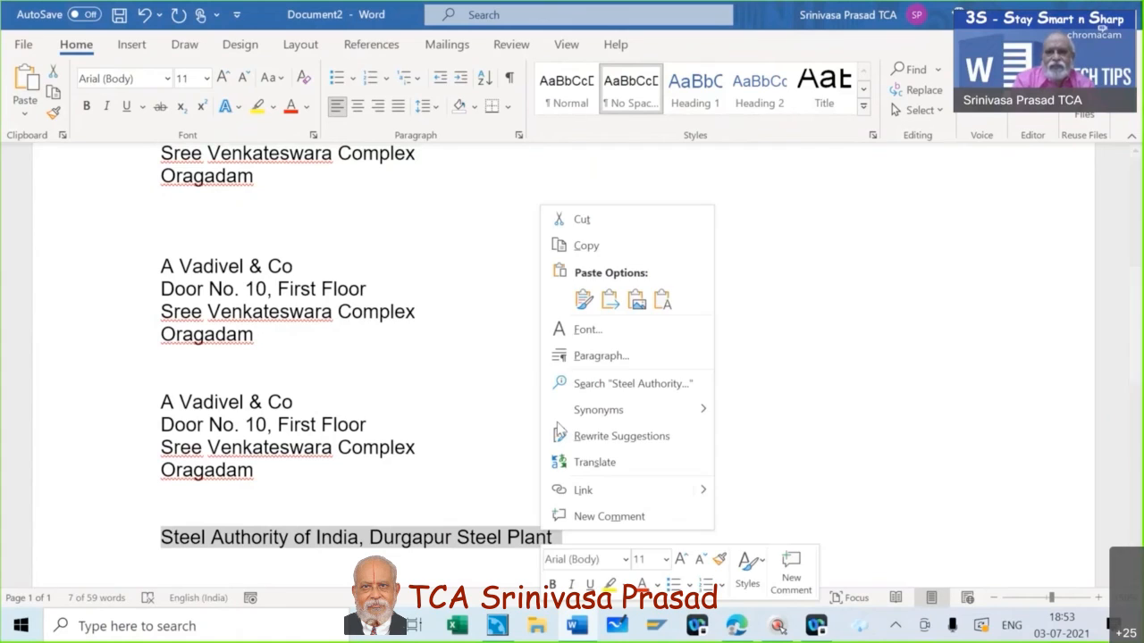
left_click(585, 250)
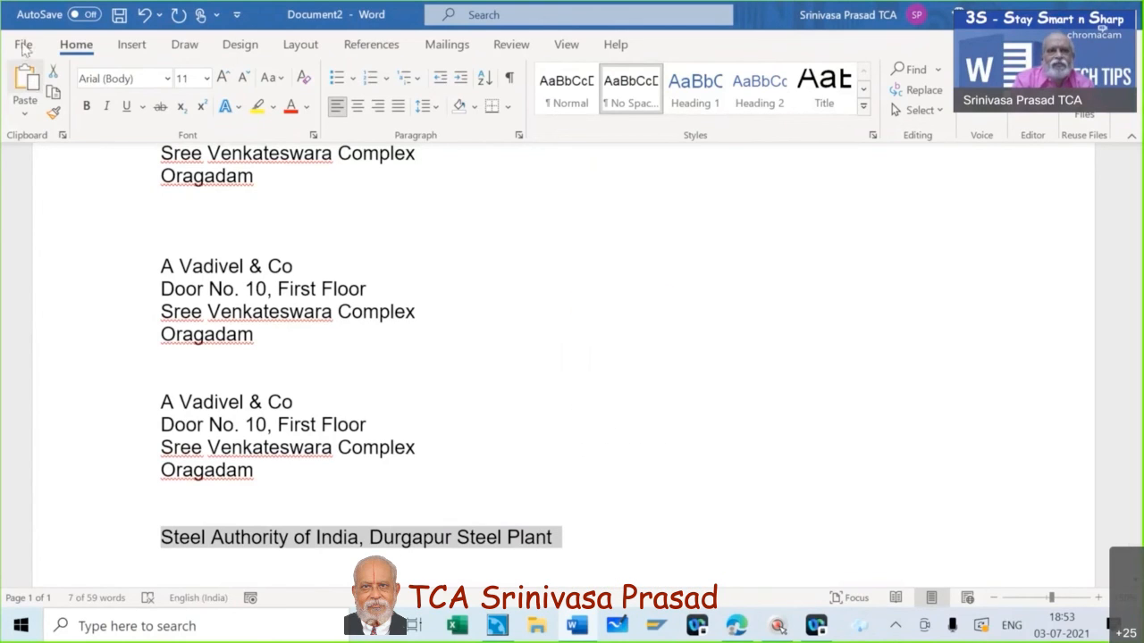
left_click(25, 46)
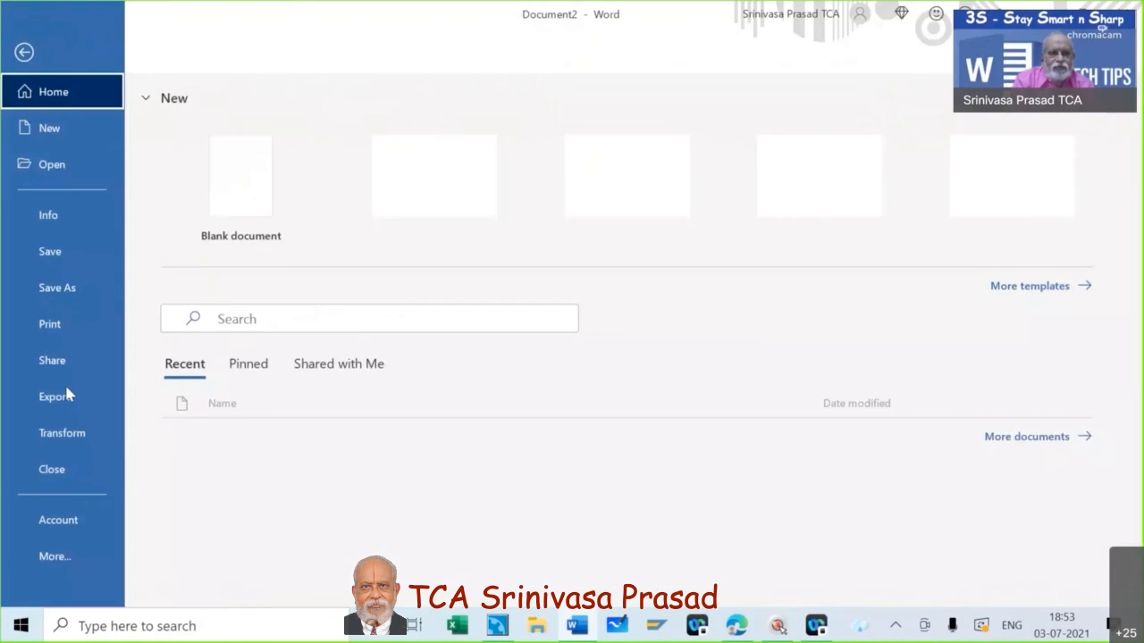
left_click(69, 552)
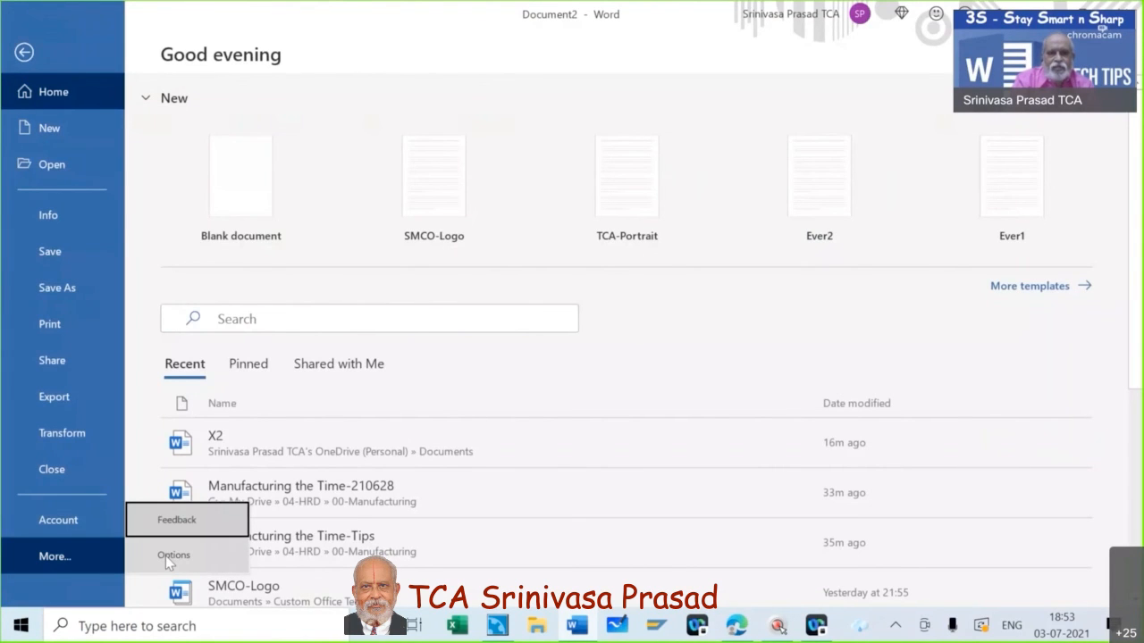
left_click(166, 556)
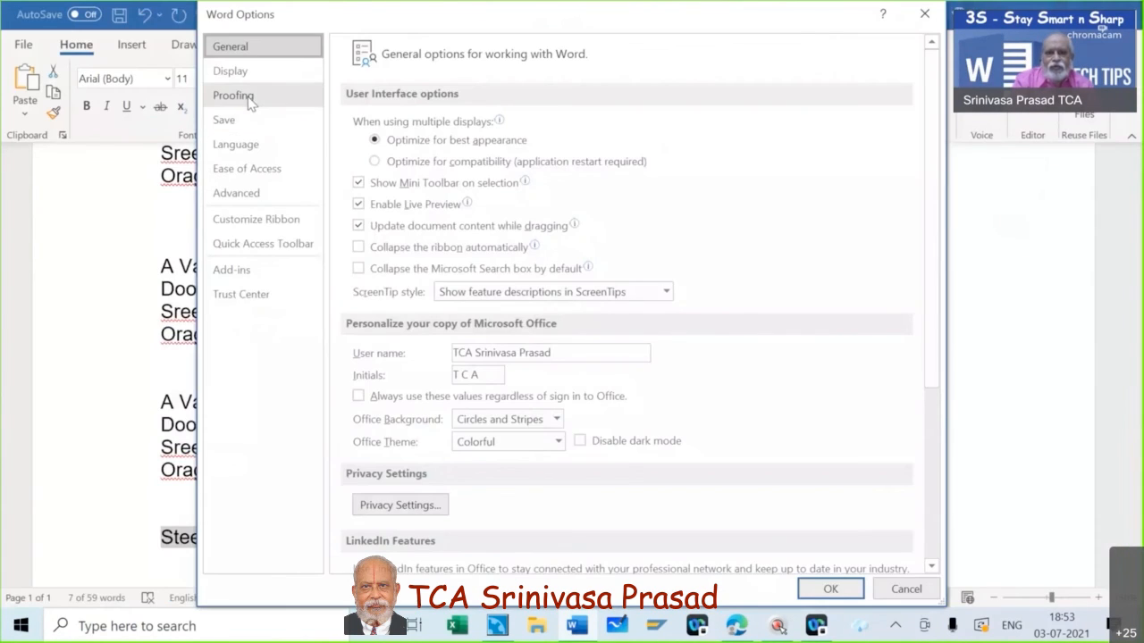
Add AutoCorrect entry 'dsp' that expands to 'Steel Authority of India, Durgapur Steel Plant'.
left_click(249, 99)
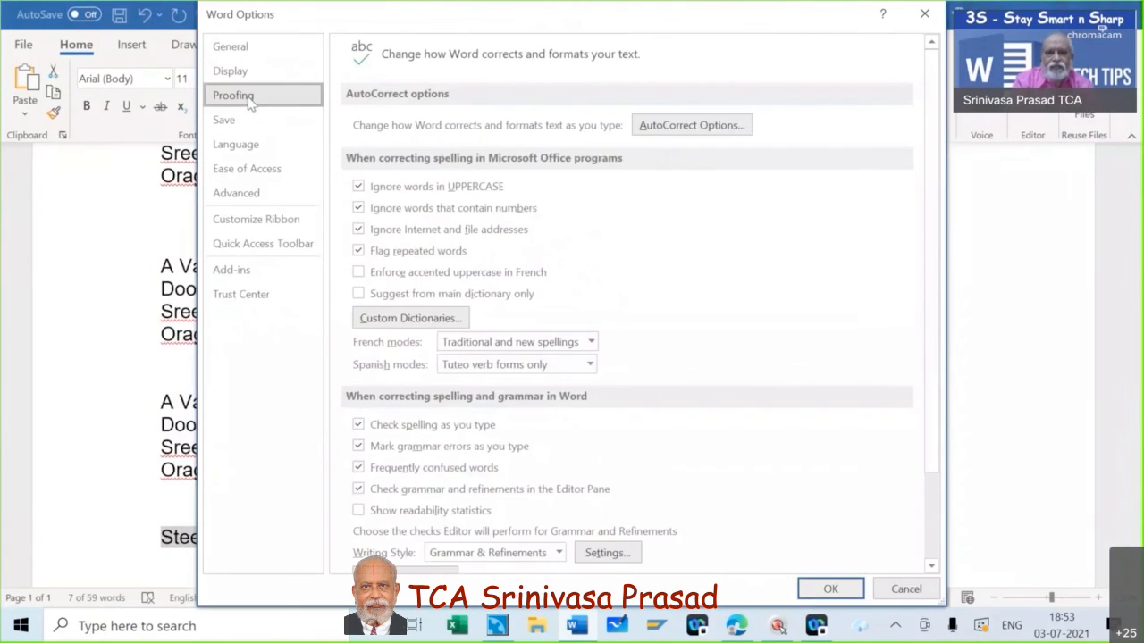
left_click(706, 128)
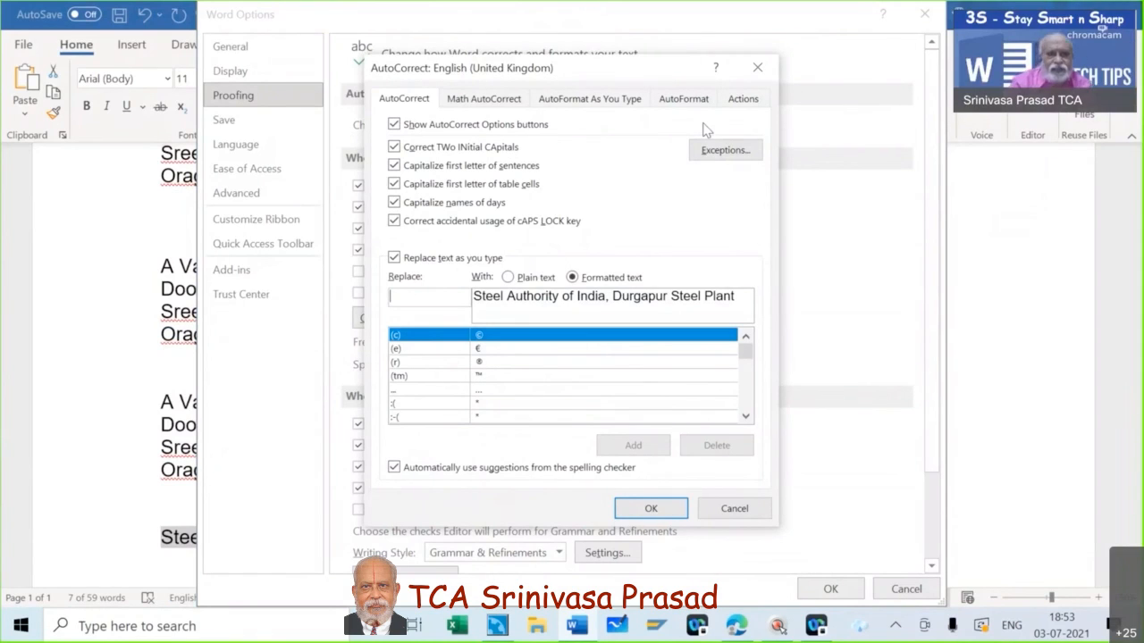
type("ds")
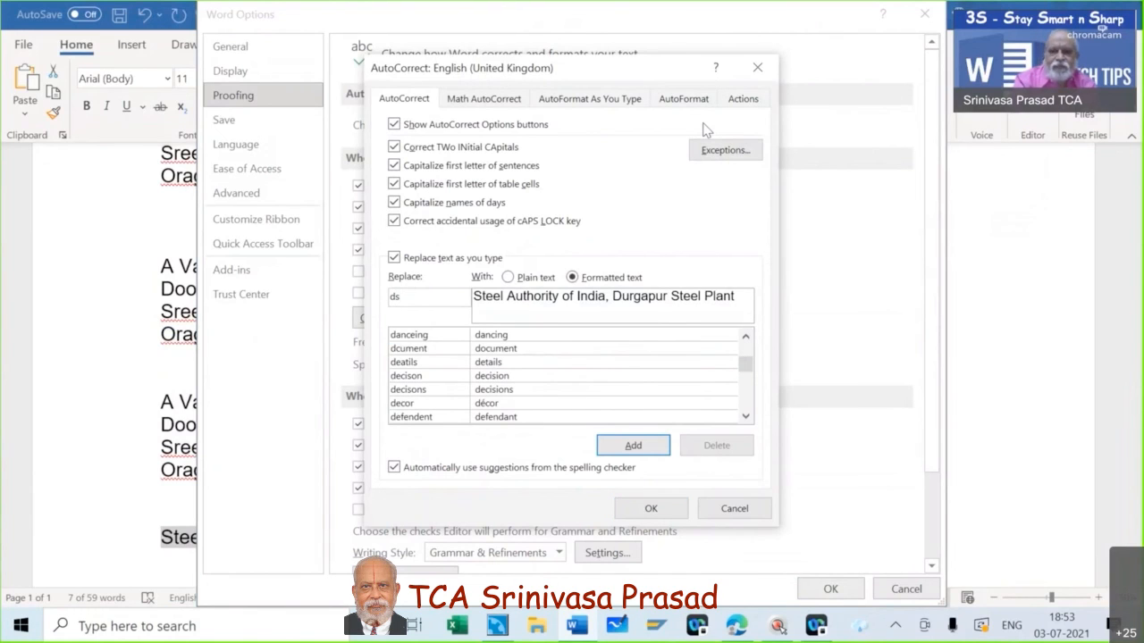
type("p")
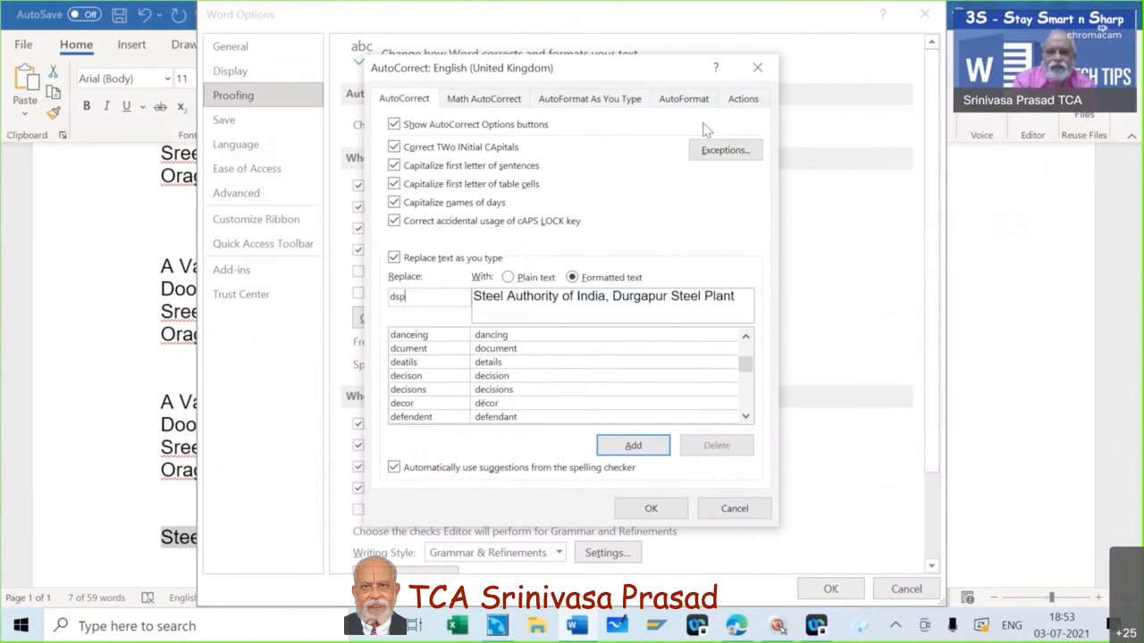
left_click(634, 444)
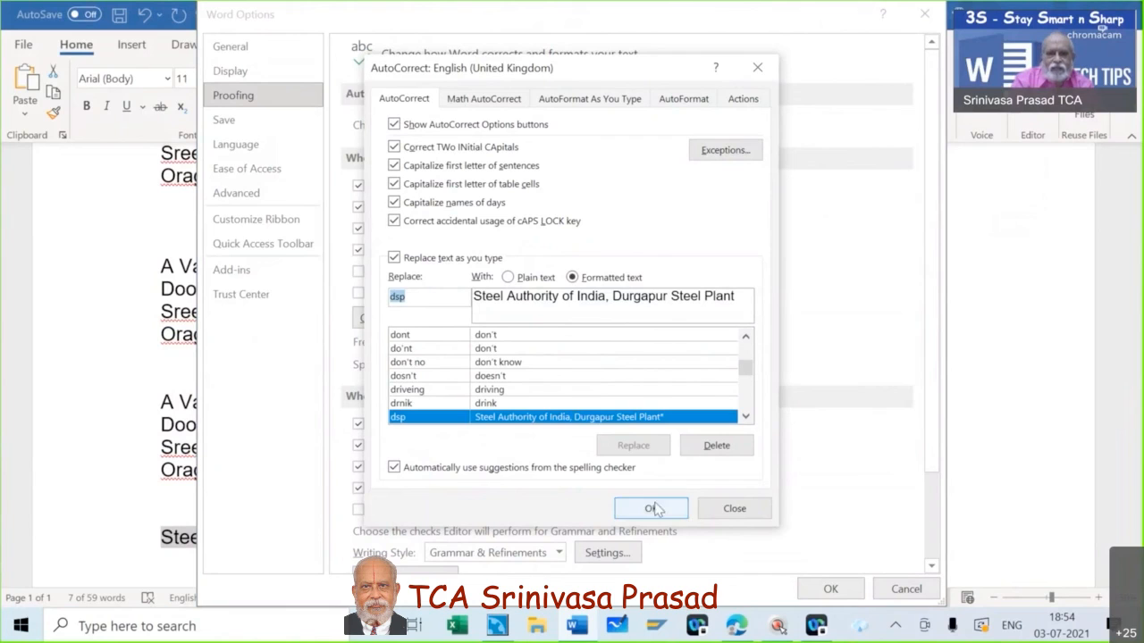
left_click(651, 508)
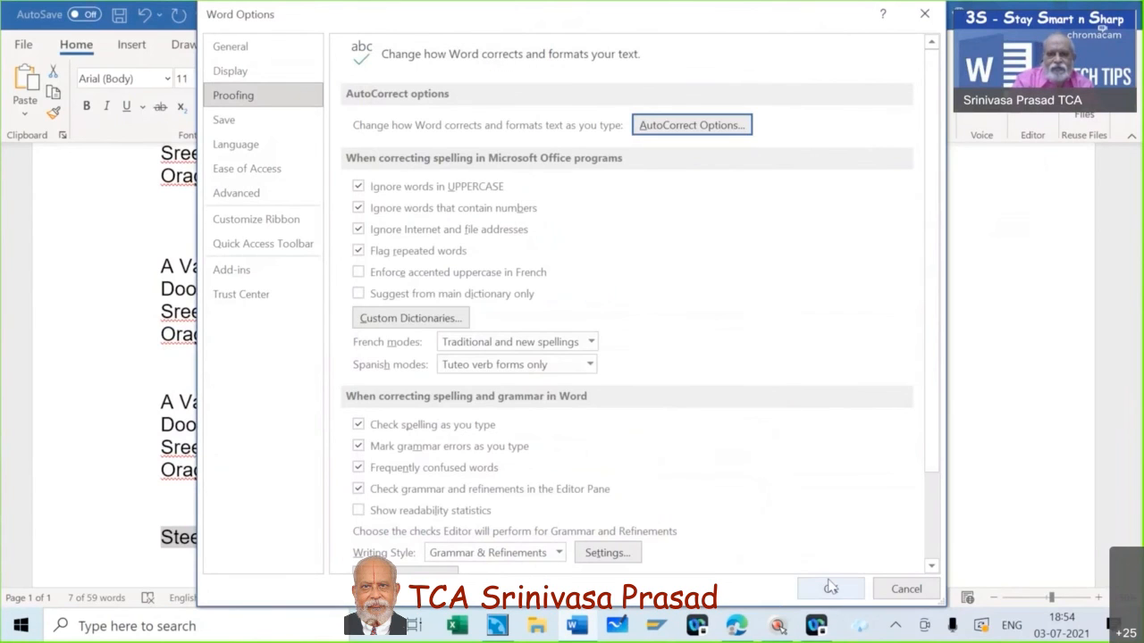
Close Word Options and type the shortcut so AutoCorrect inserts the Steel Authority line.
left_click(831, 588)
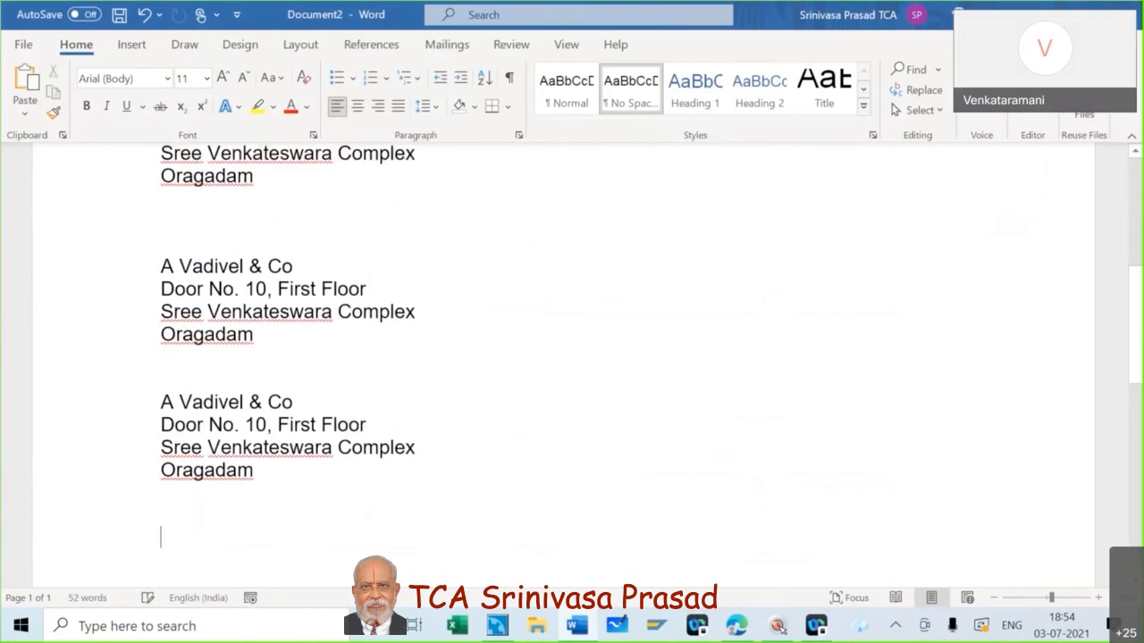
type("ds")
key("Return")
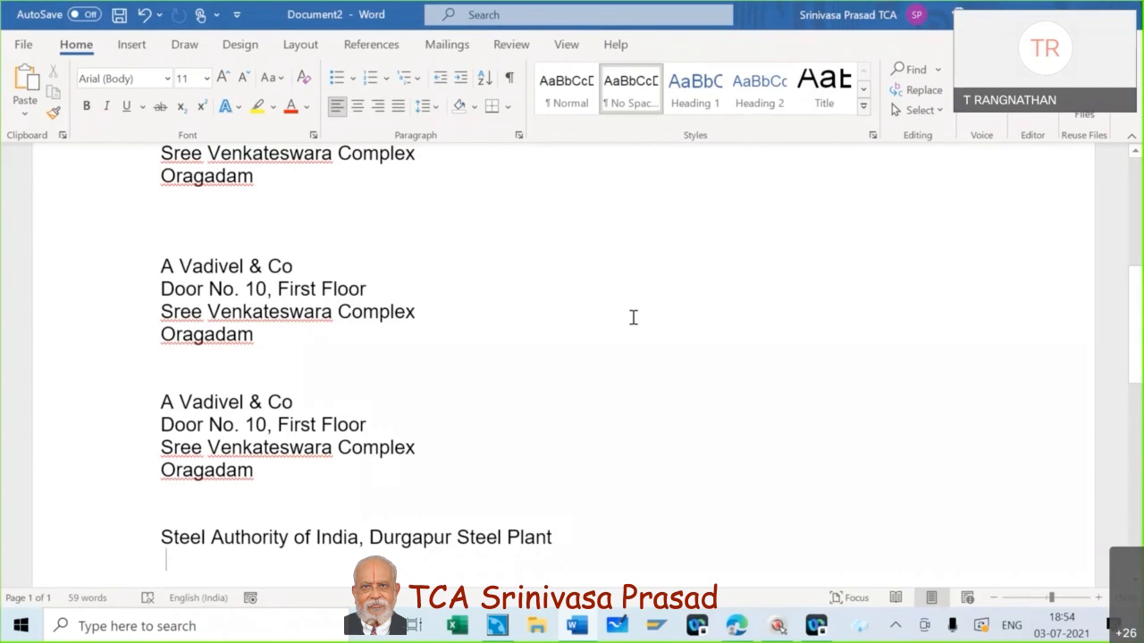
Select all the address text and the Steel Authority line and delete it.
scroll(633, 317, "up", 3)
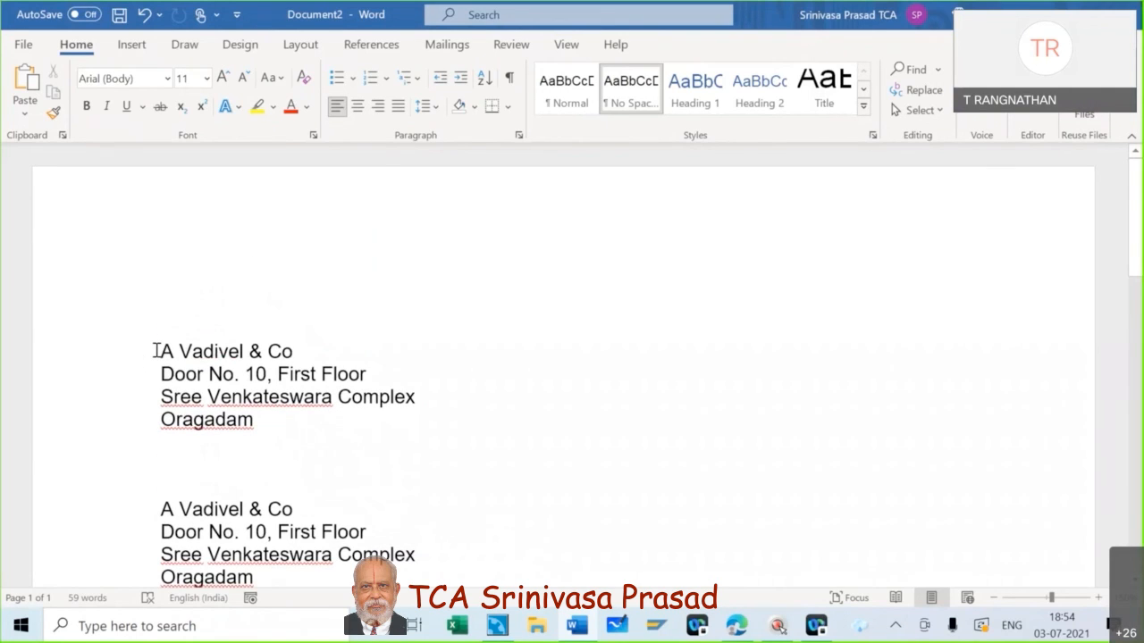
left_click_drag(154, 351, 276, 482)
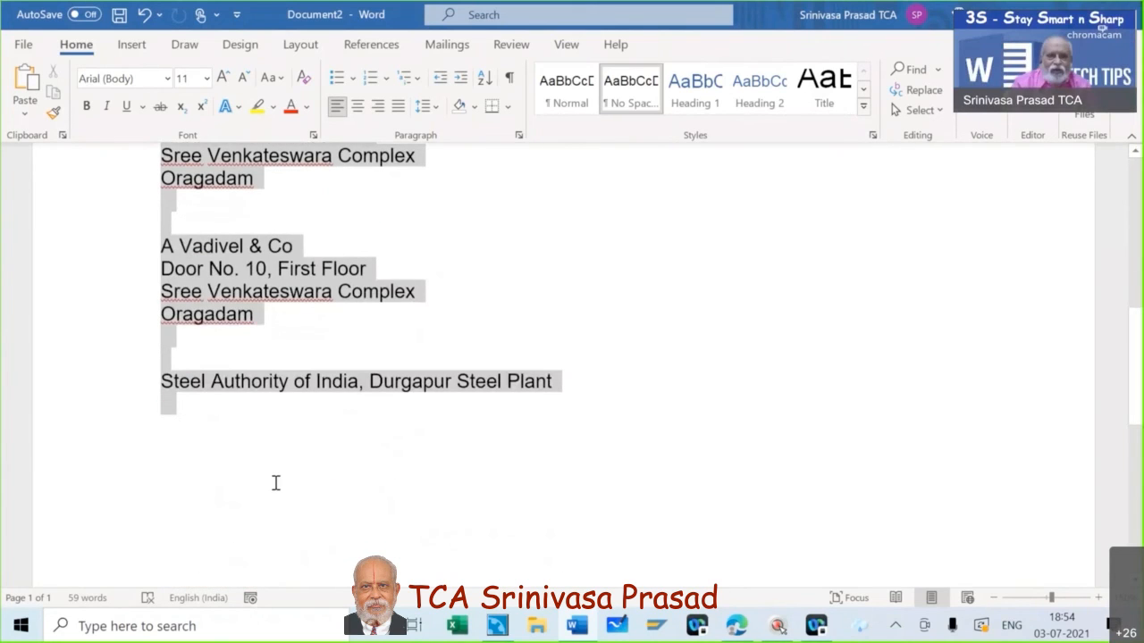
key("Delete")
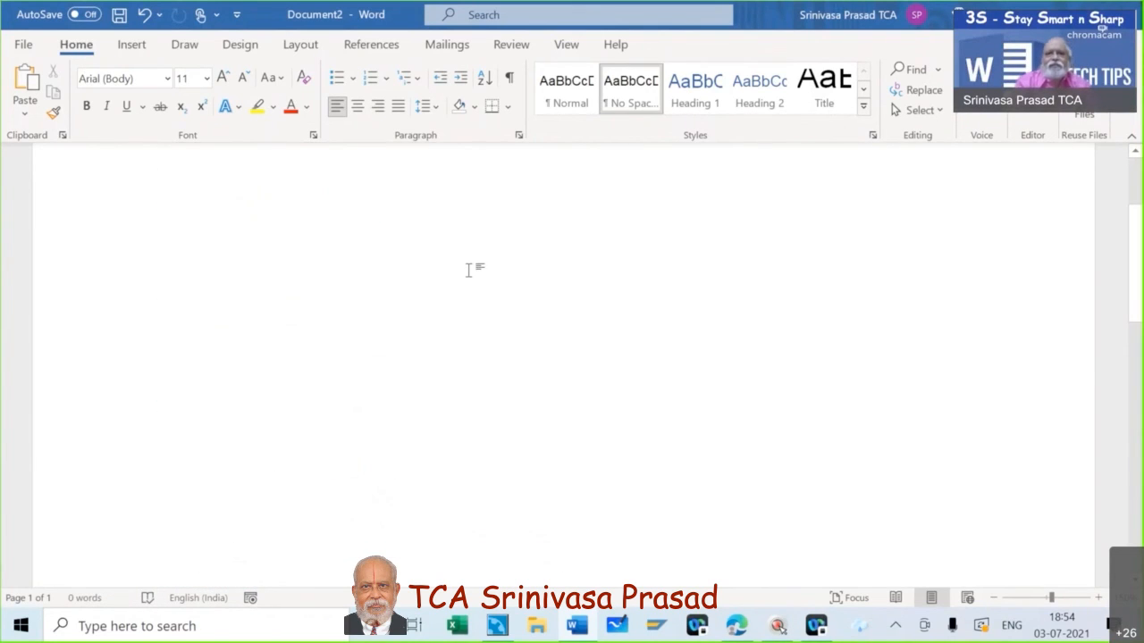